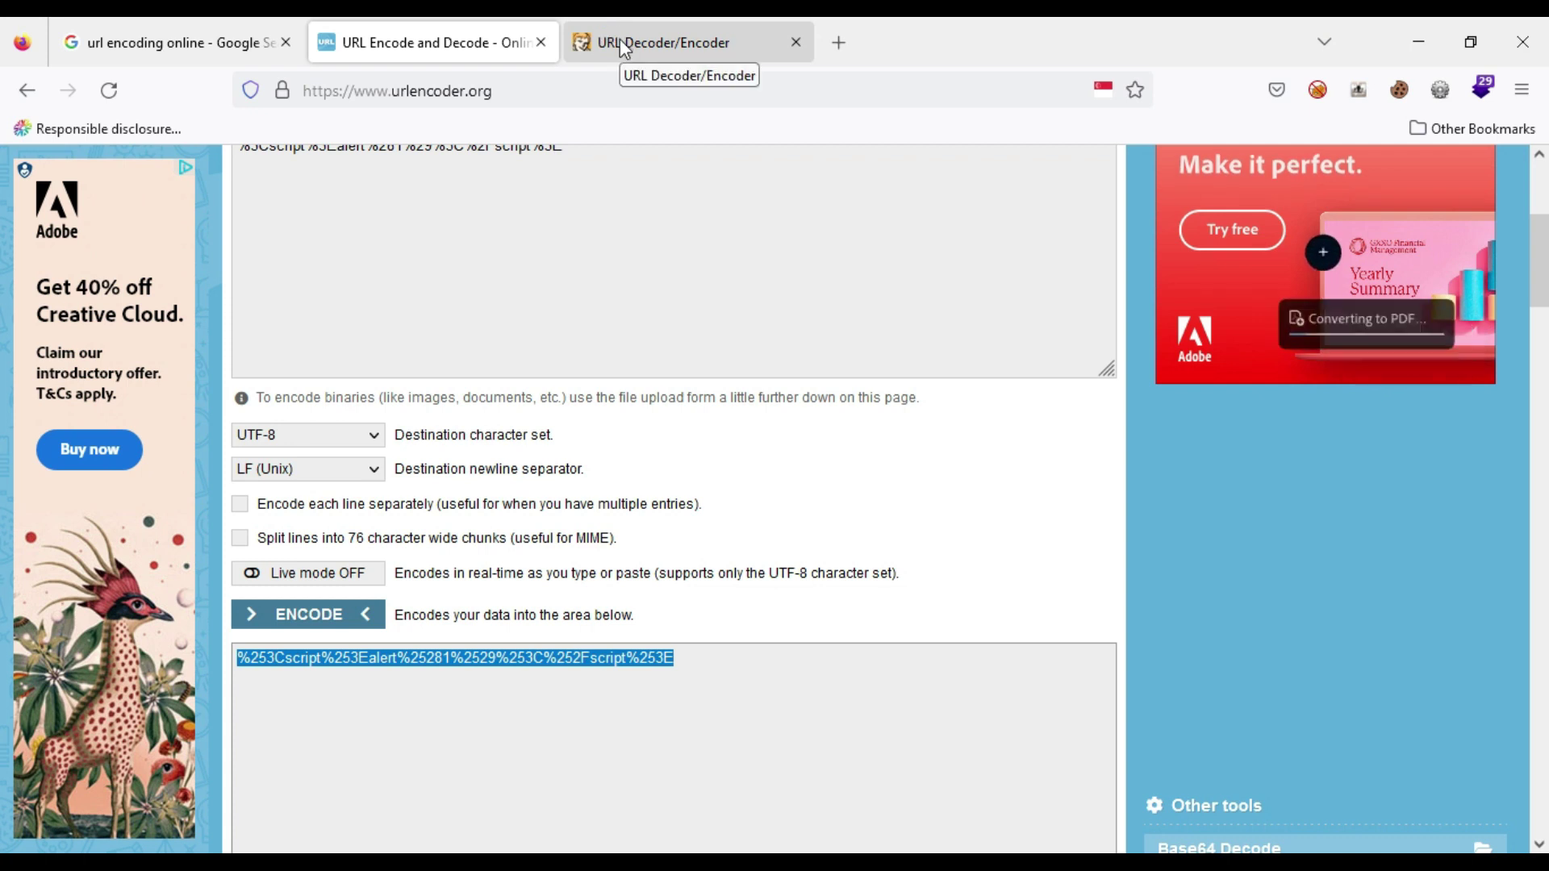
Step: Paste the copied double-encoded string %253Cscript%253Ealert%25281%2529%253C%252Fscript%253E into the text area of the already open URL Decoder/Encoder page
click(621, 43)
click(443, 355)
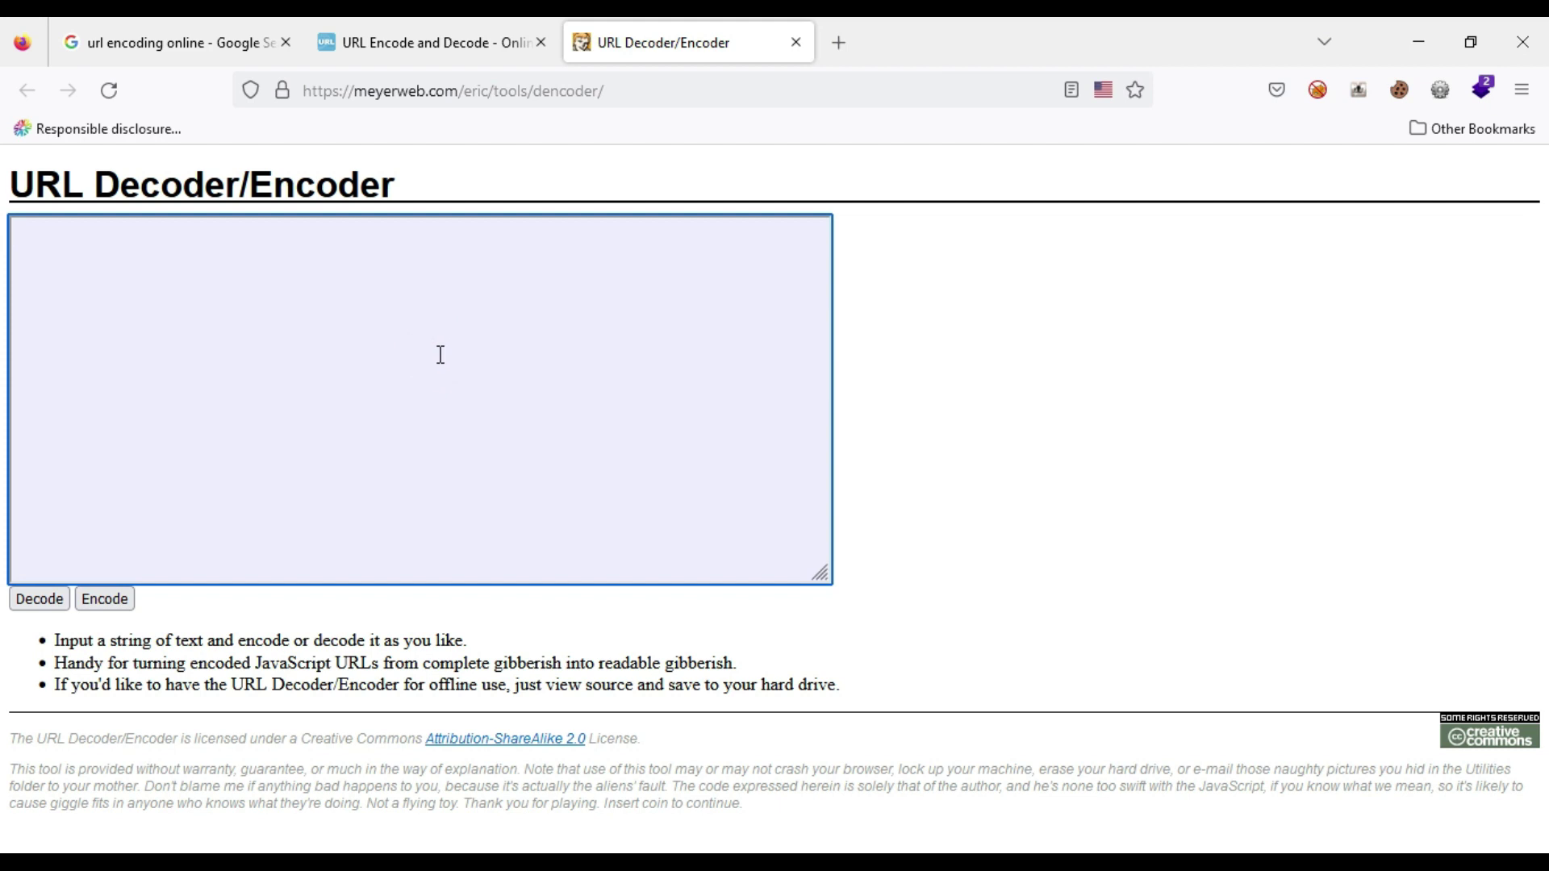
text(%253Cscript%253Ealert%25281%2529%253C%252Fscript%253E)
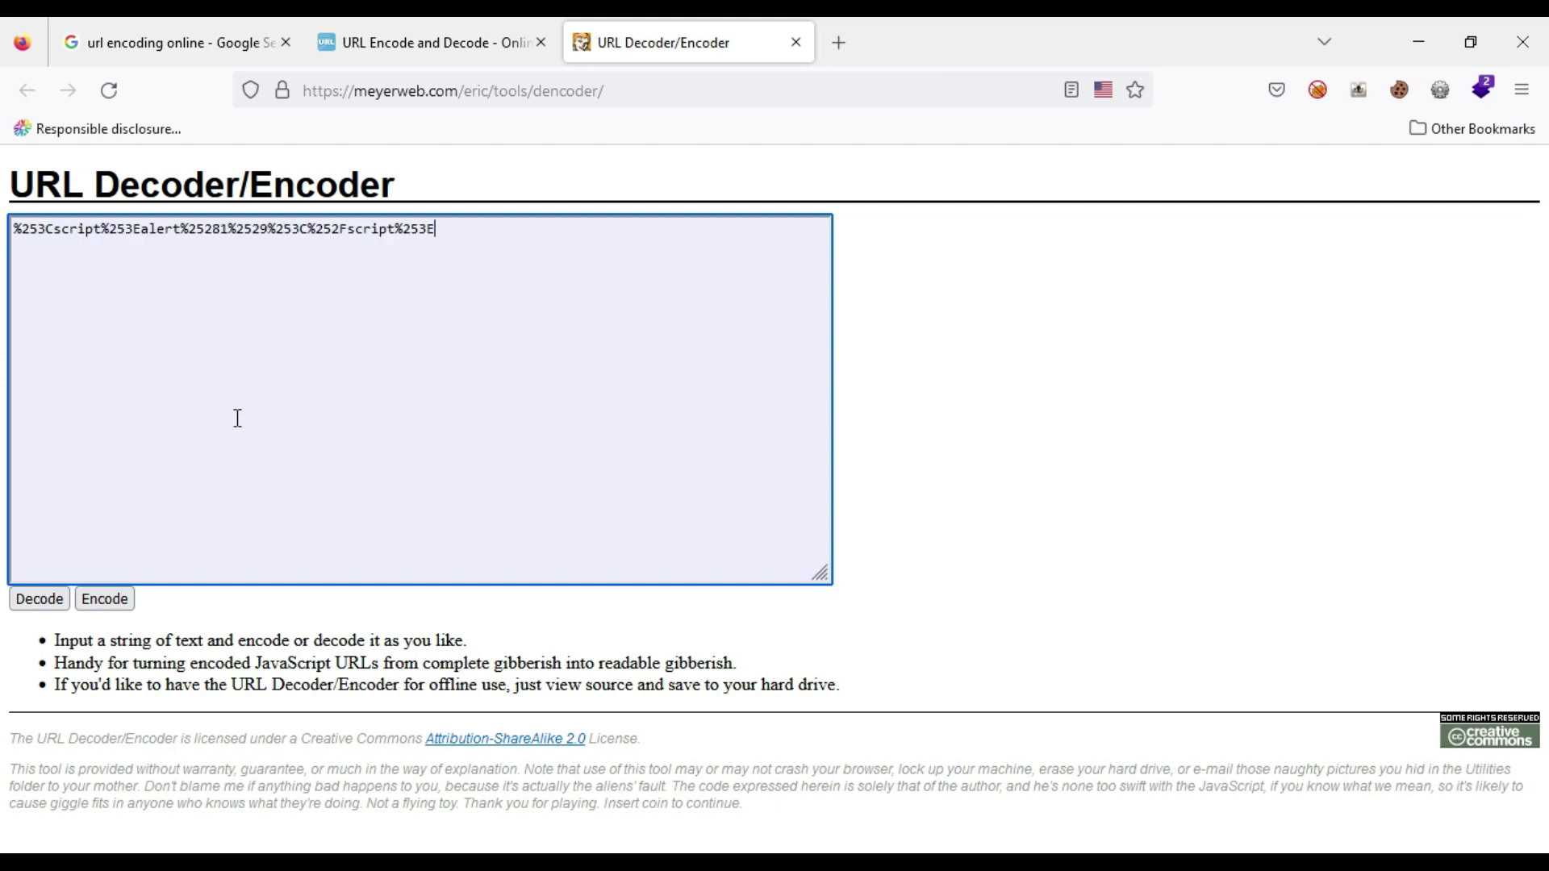
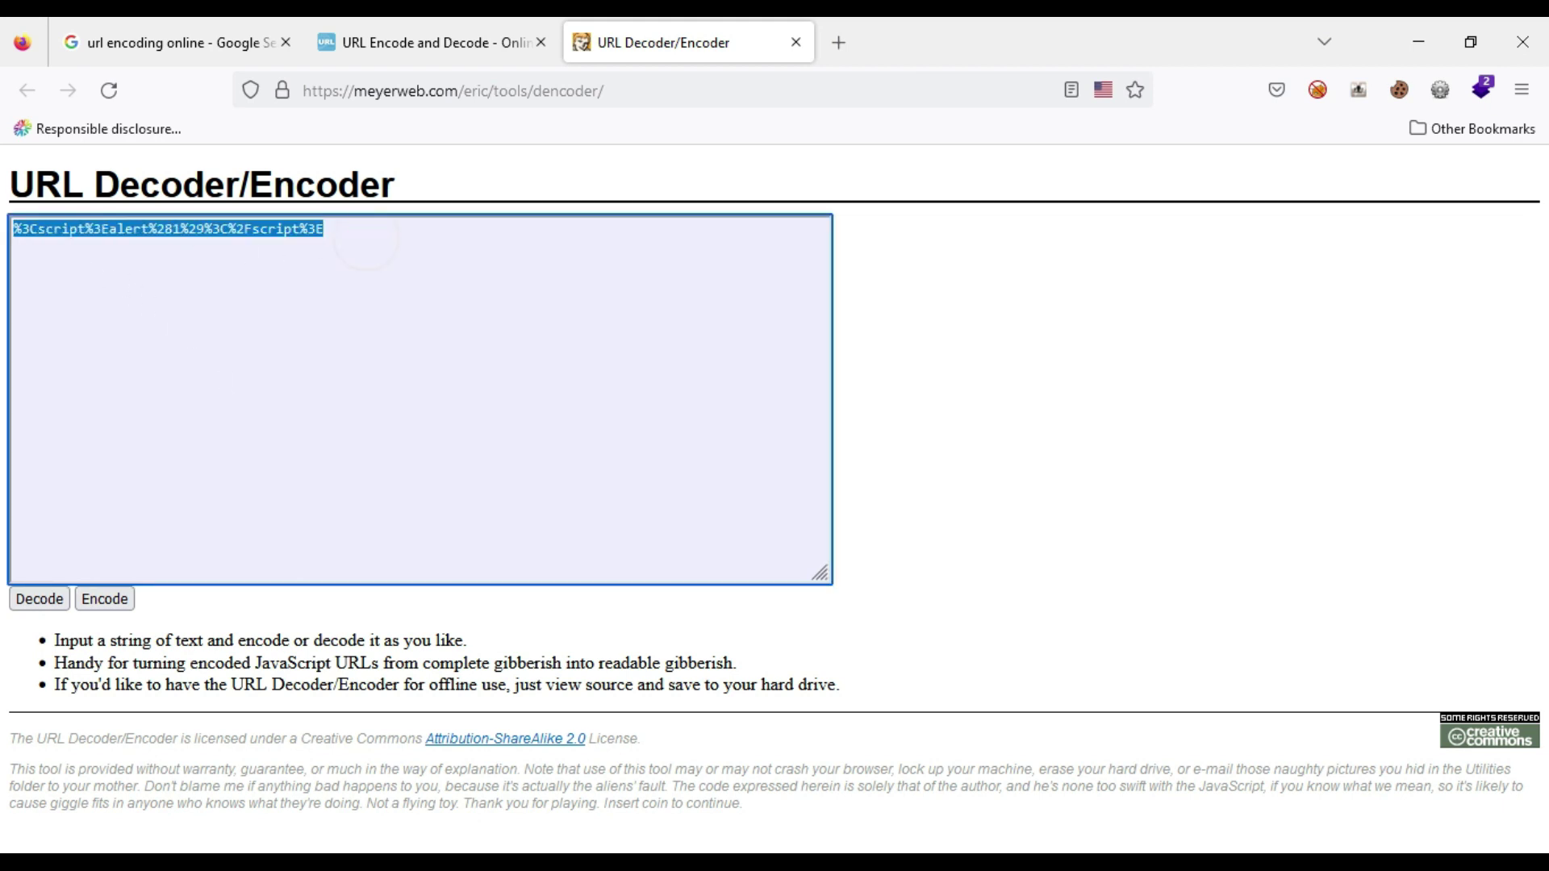
Step: Decode the string %3Cscript%3Ealert%281%29%3C%2Fscript%3E once more and highlight the decoded script payload
click(132, 287)
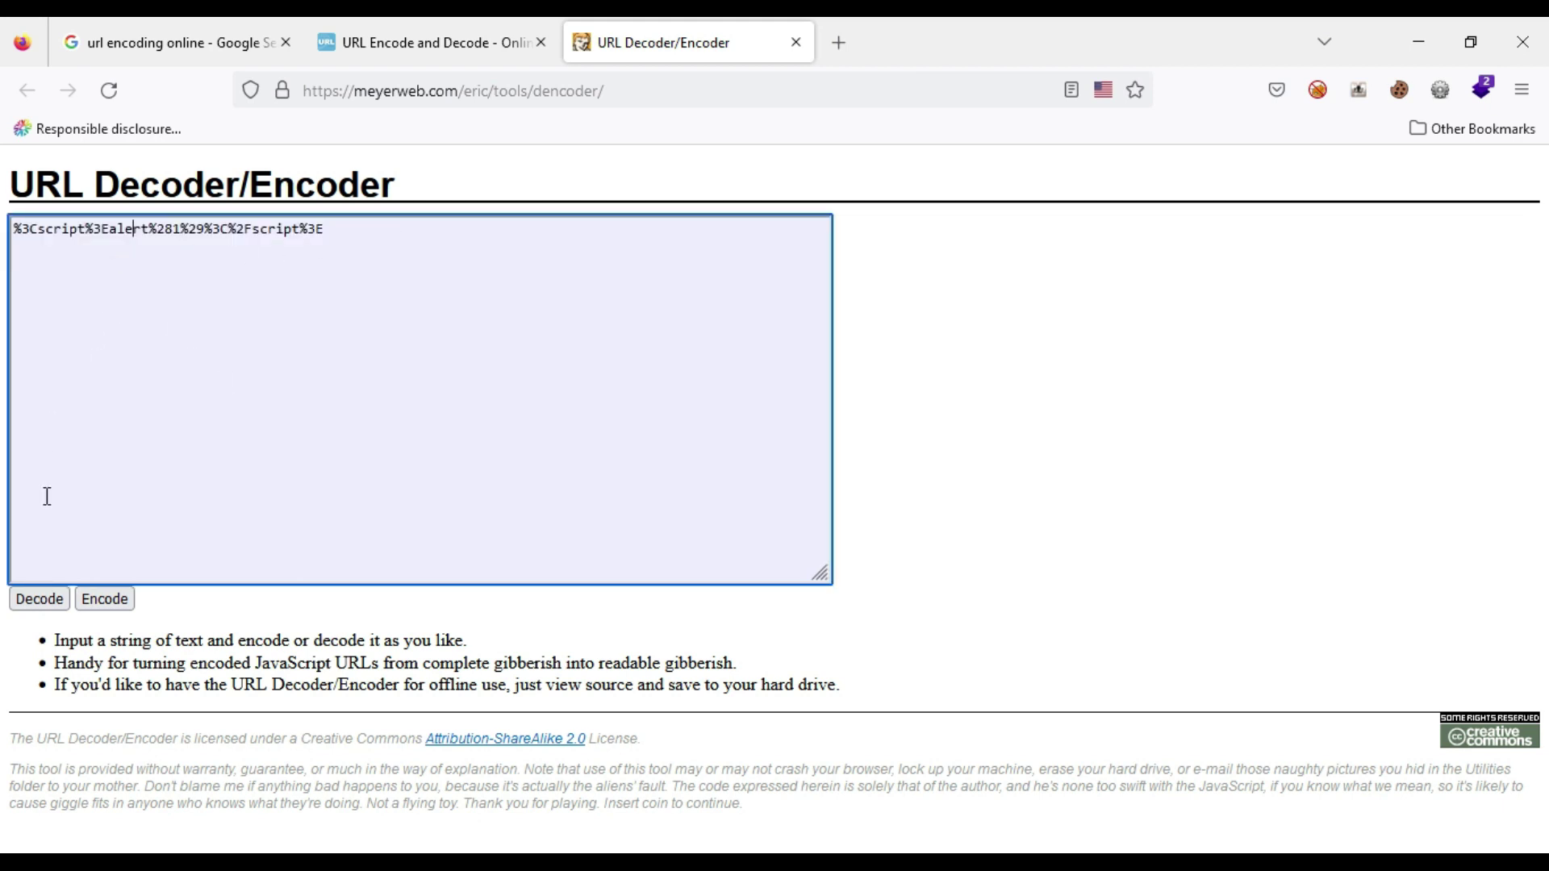
click(45, 600)
click(42, 598)
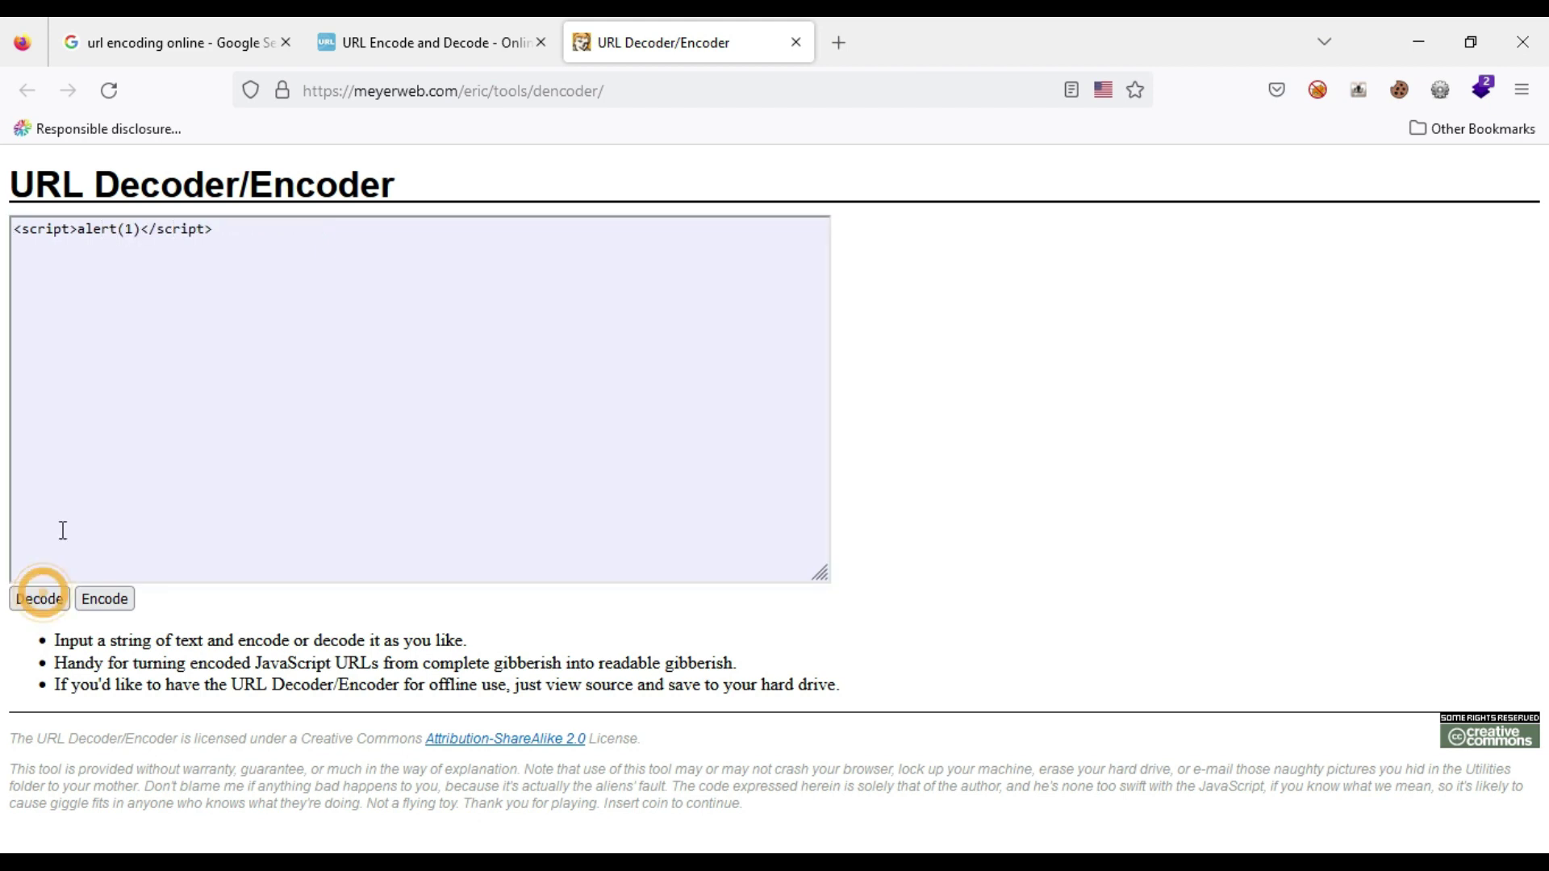
drag(232, 229, 12, 222)
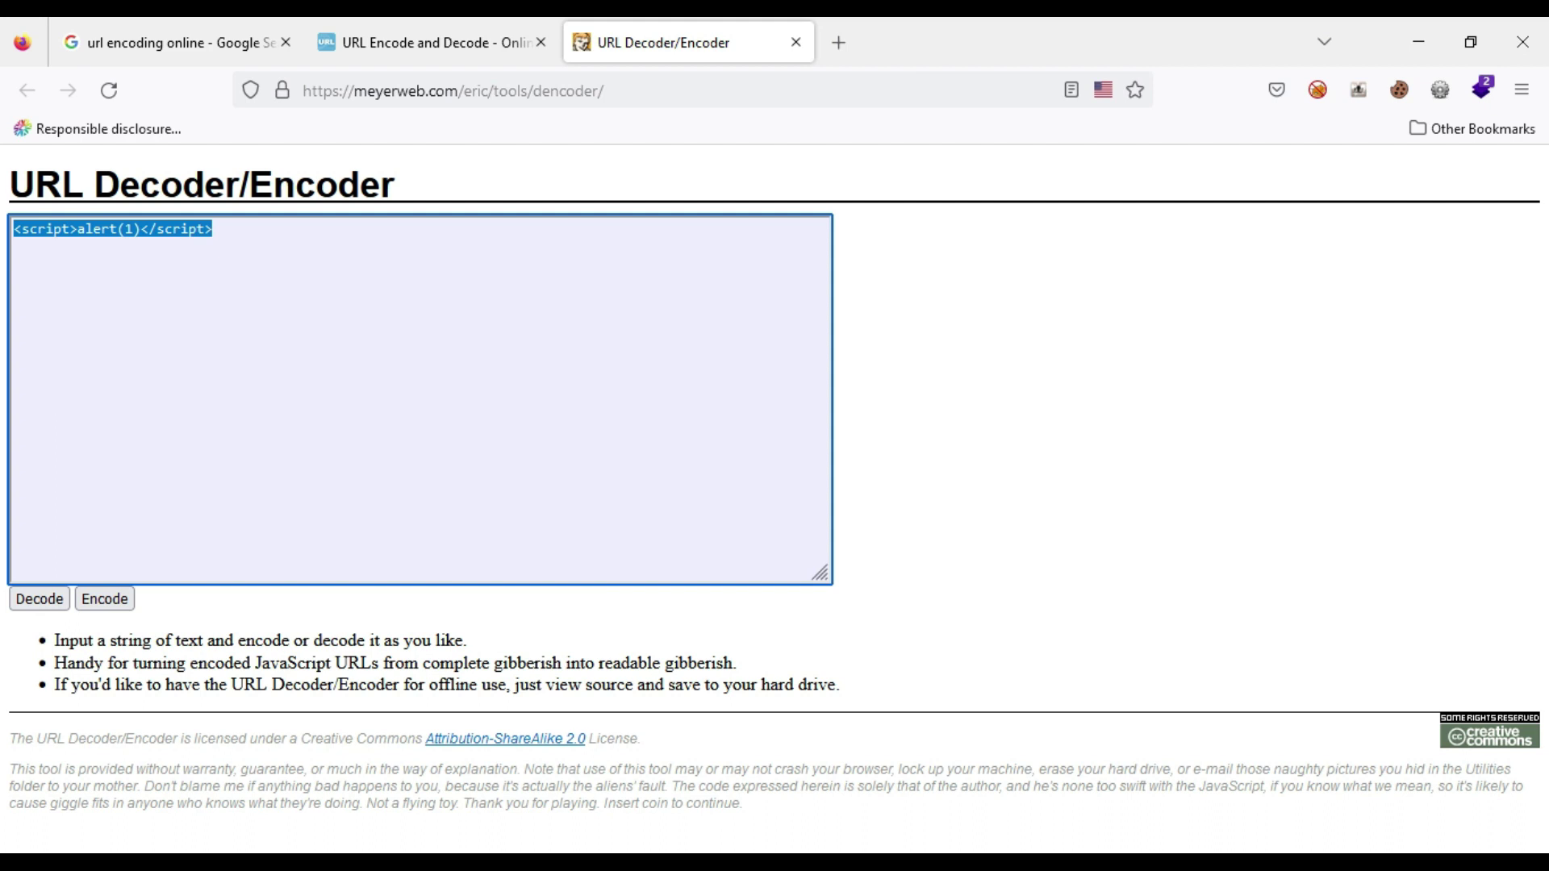
click(195, 385)
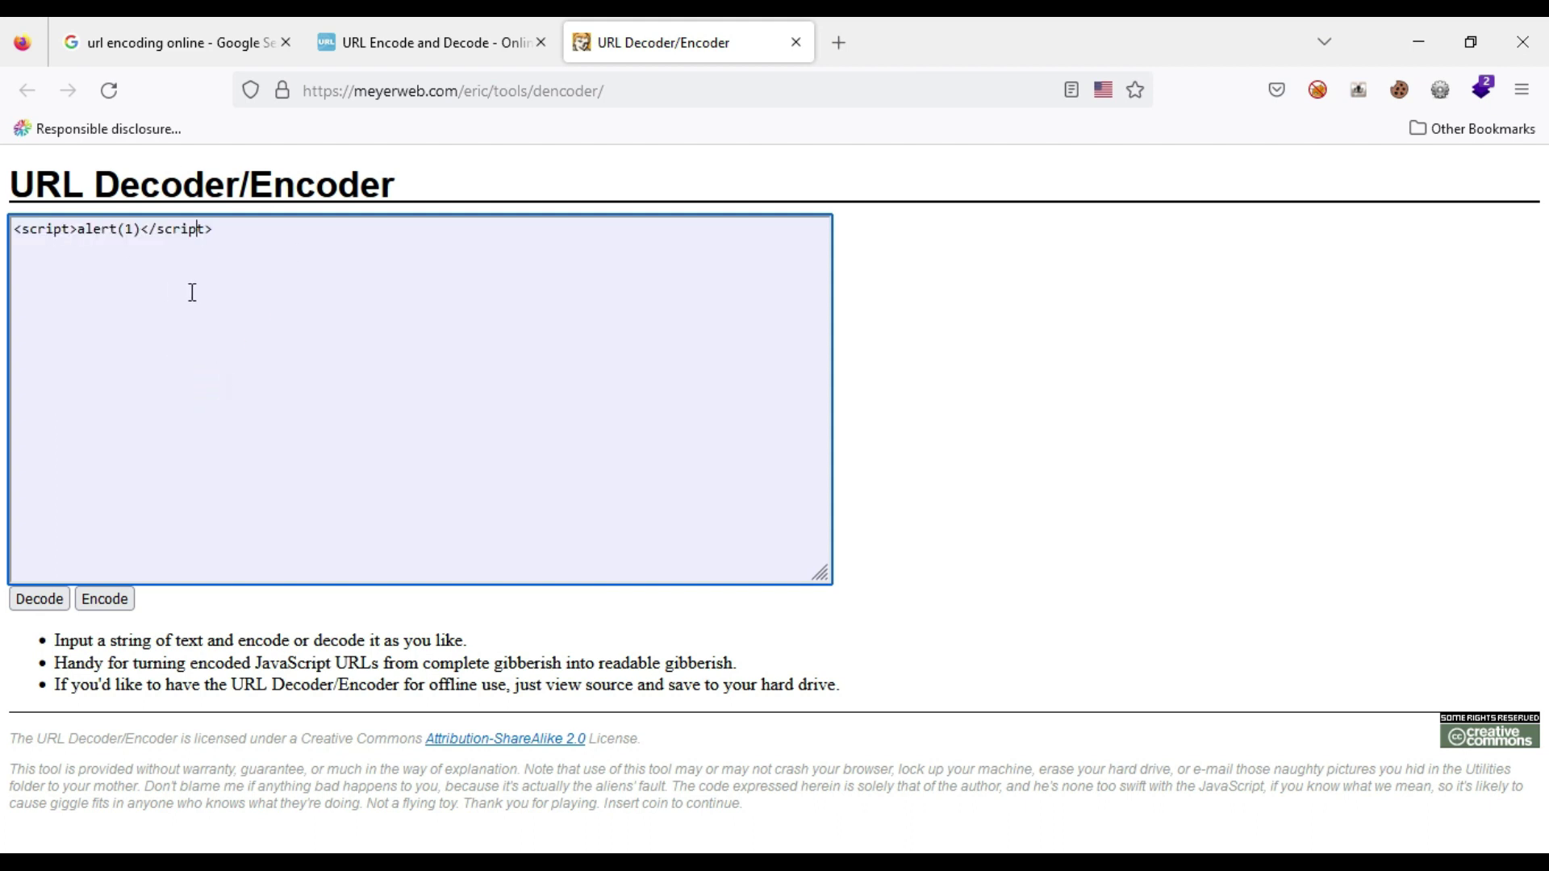
Step: Return to the "url encoding online" search results and look over the listed URL encoding tools
click(198, 24)
scroll(343, 417, down, 2)
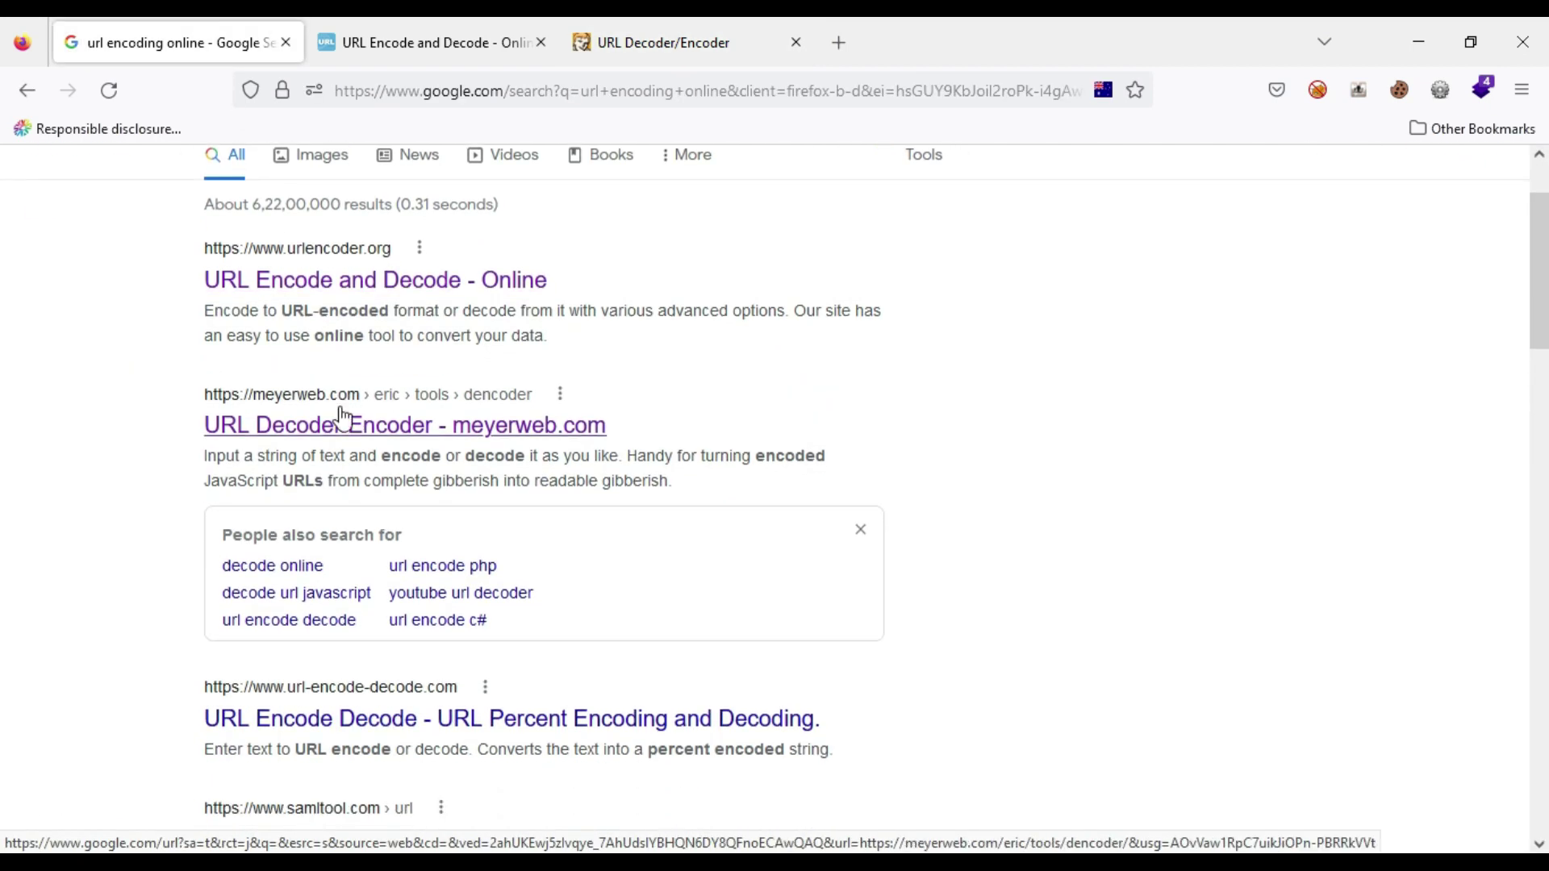
scroll(344, 414, up, 2)
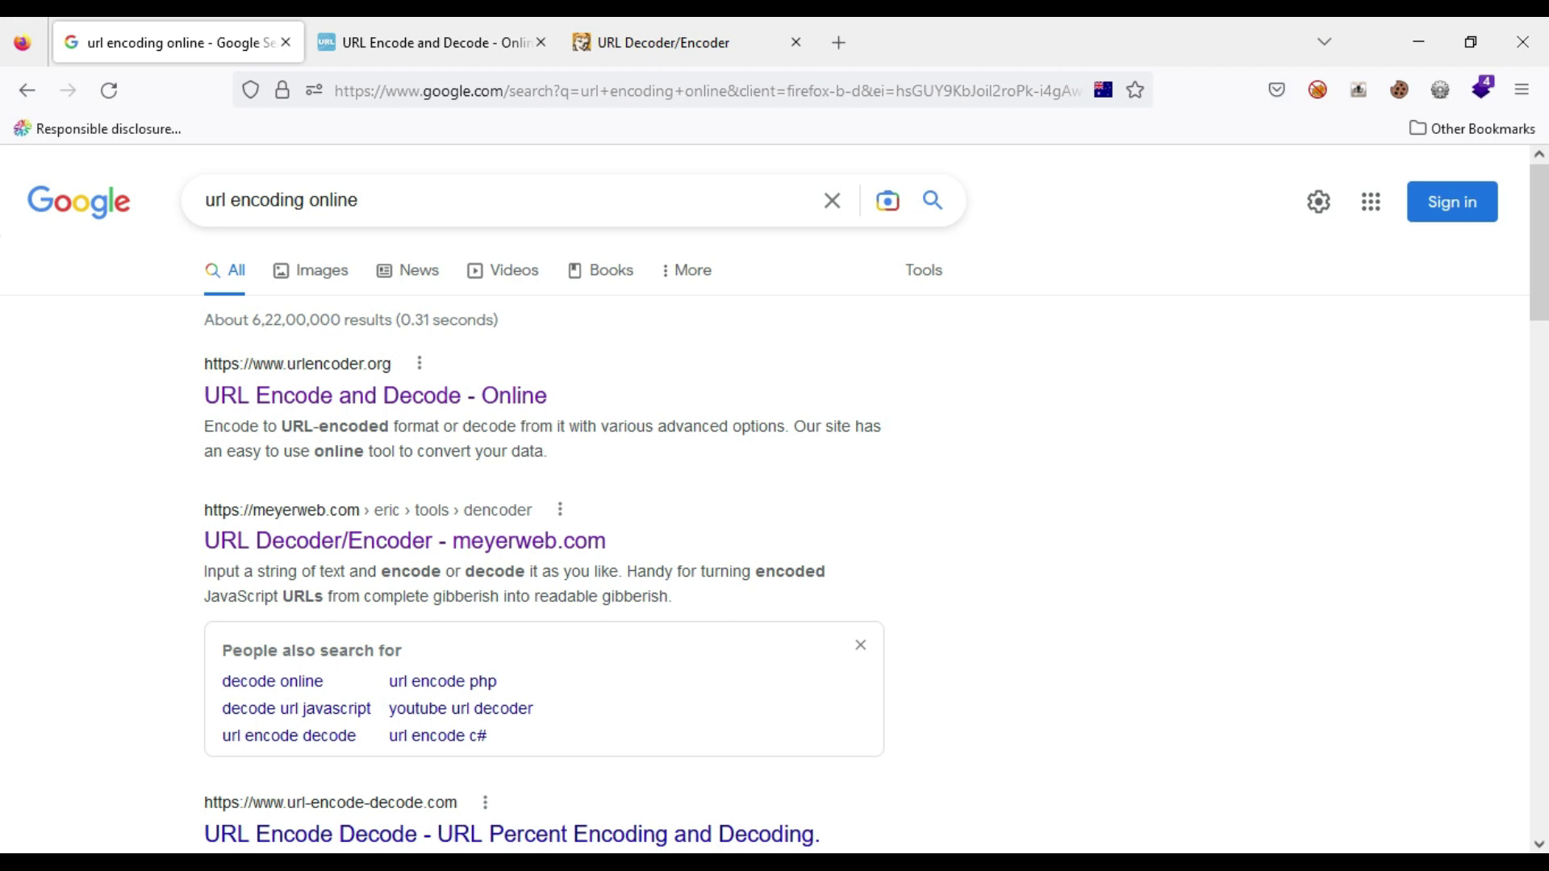
Step: Switch to Burp Suite, maximize its window and open the Intruder tool
key(alt+Tab)
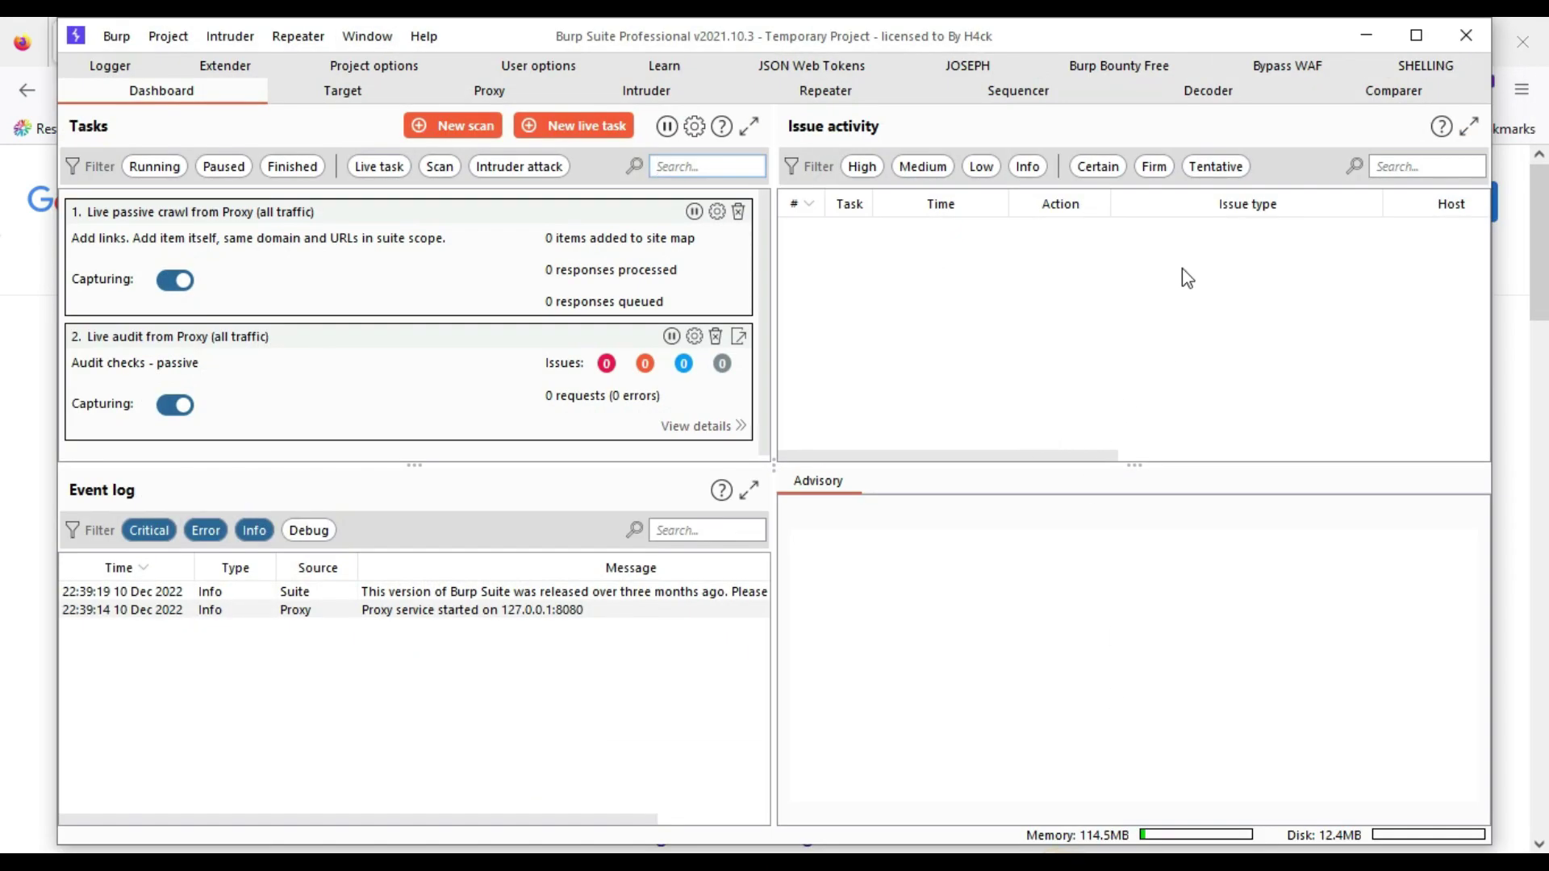
click(1415, 33)
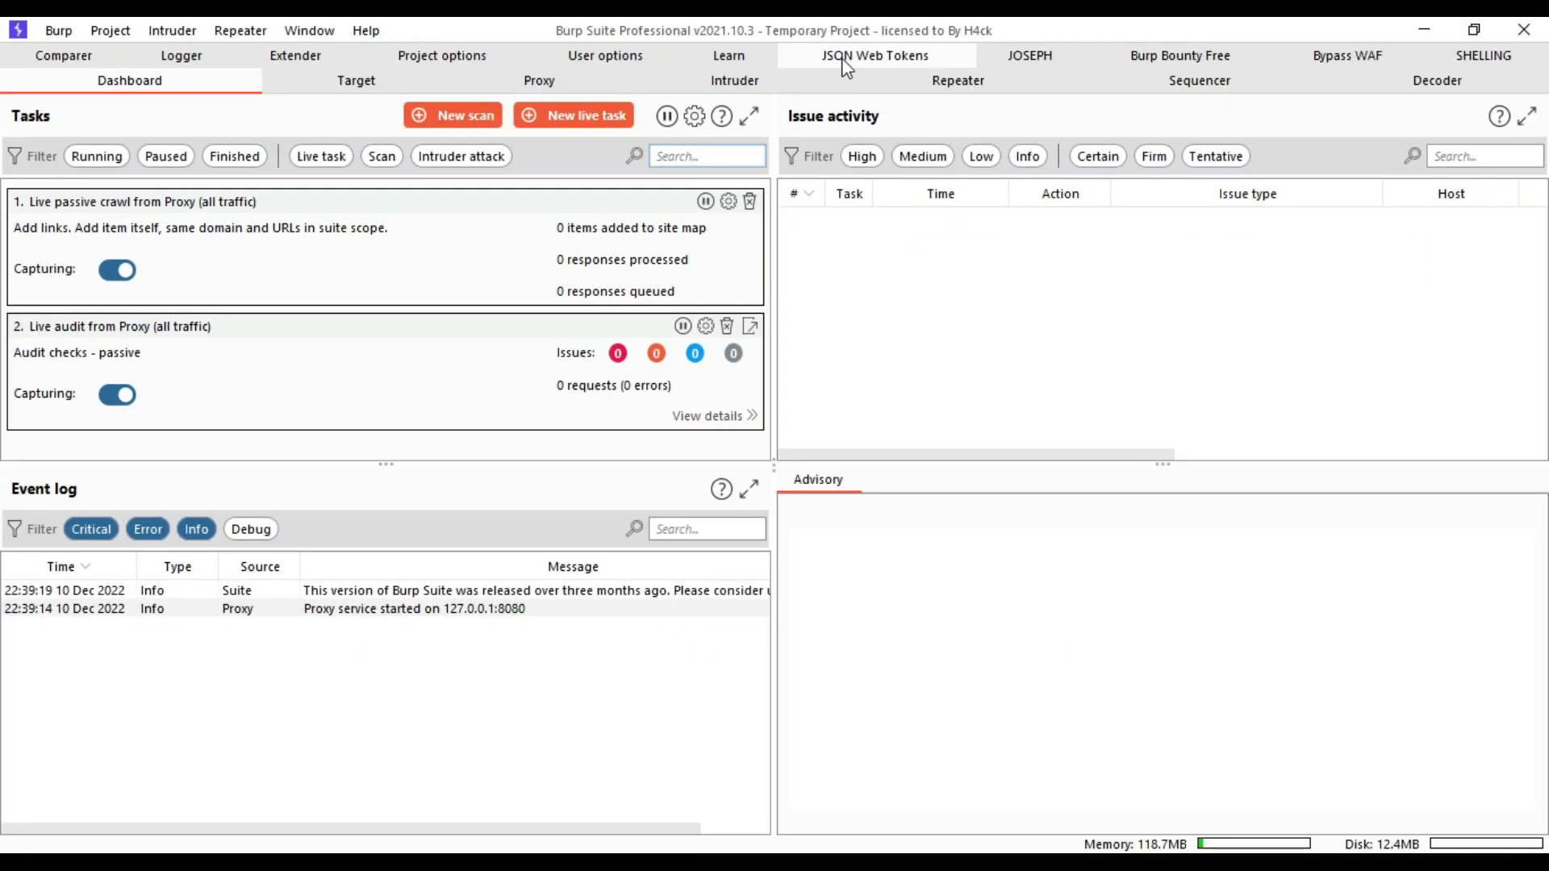
click(735, 83)
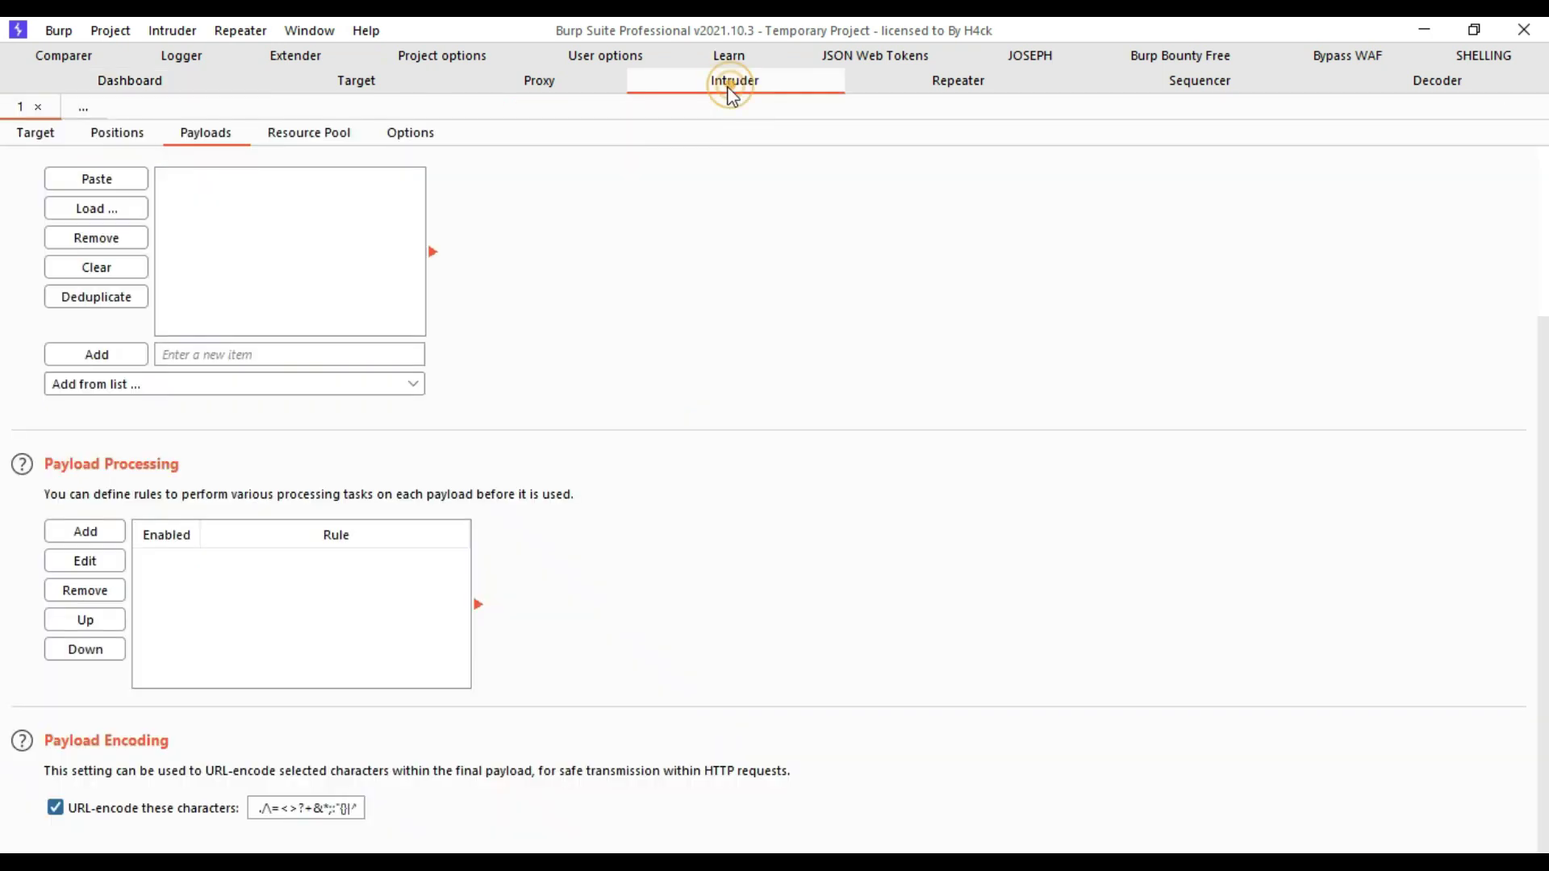
Step: Review Intruder's attack target details, the payload positions in the sample request, and the payload processing and encoding settings
click(36, 134)
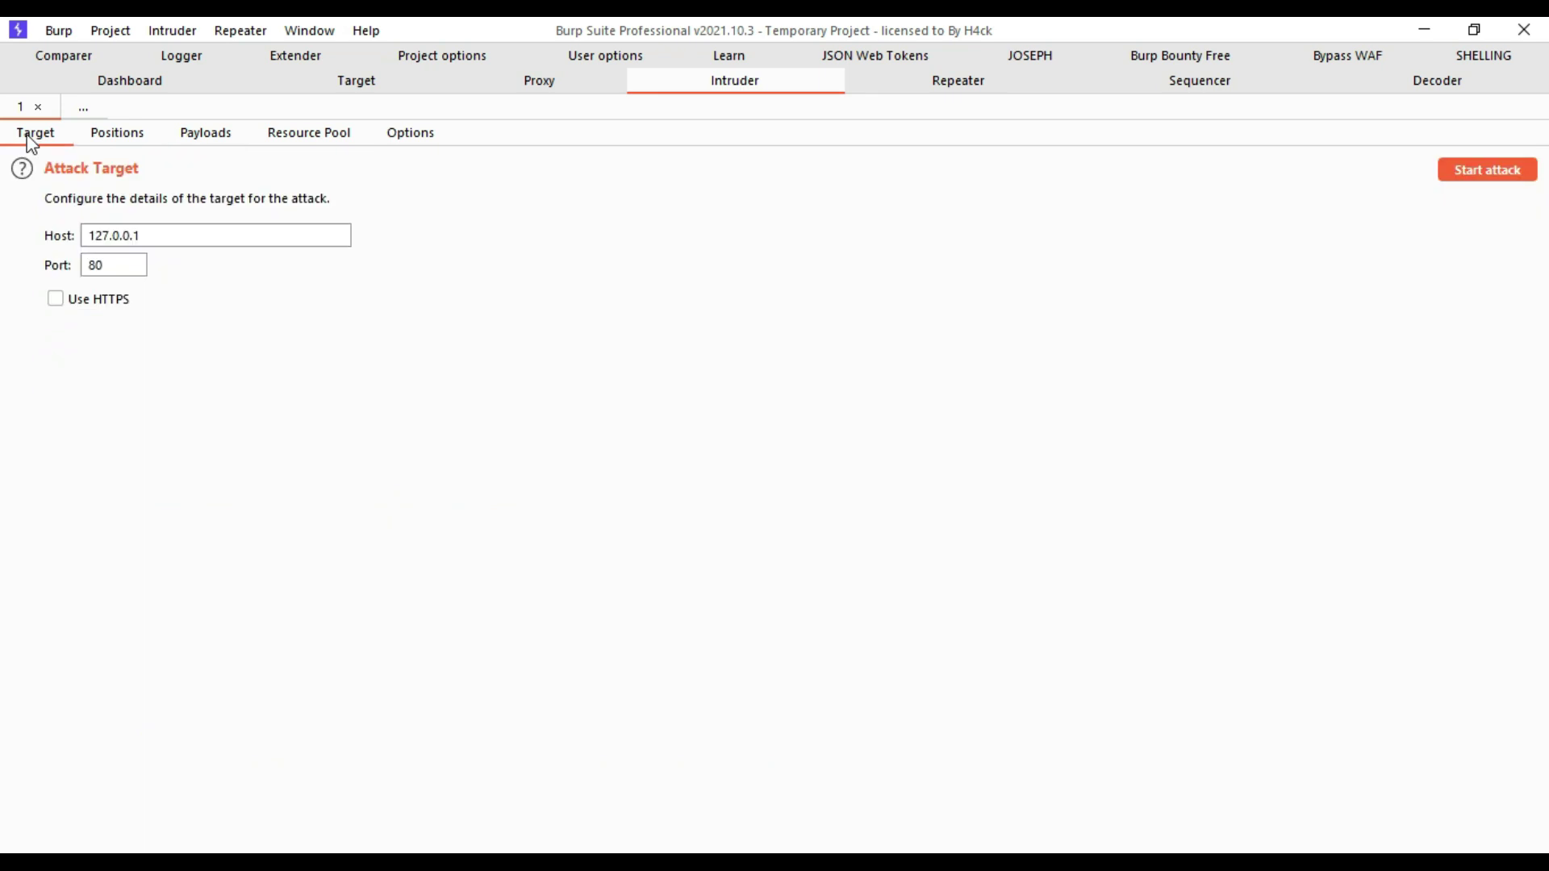
click(123, 137)
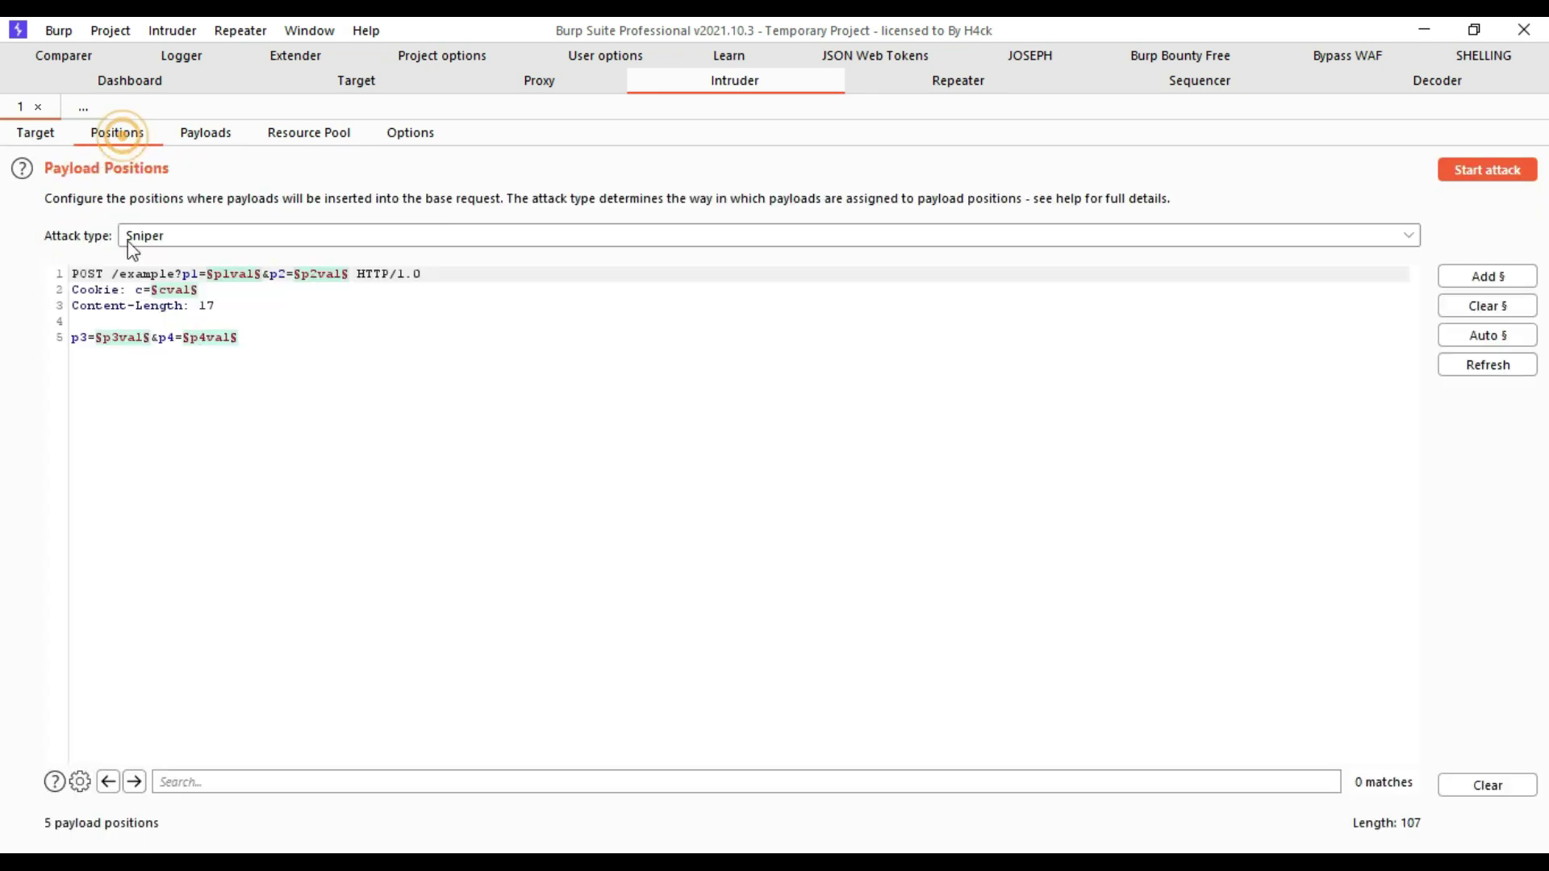
click(108, 343)
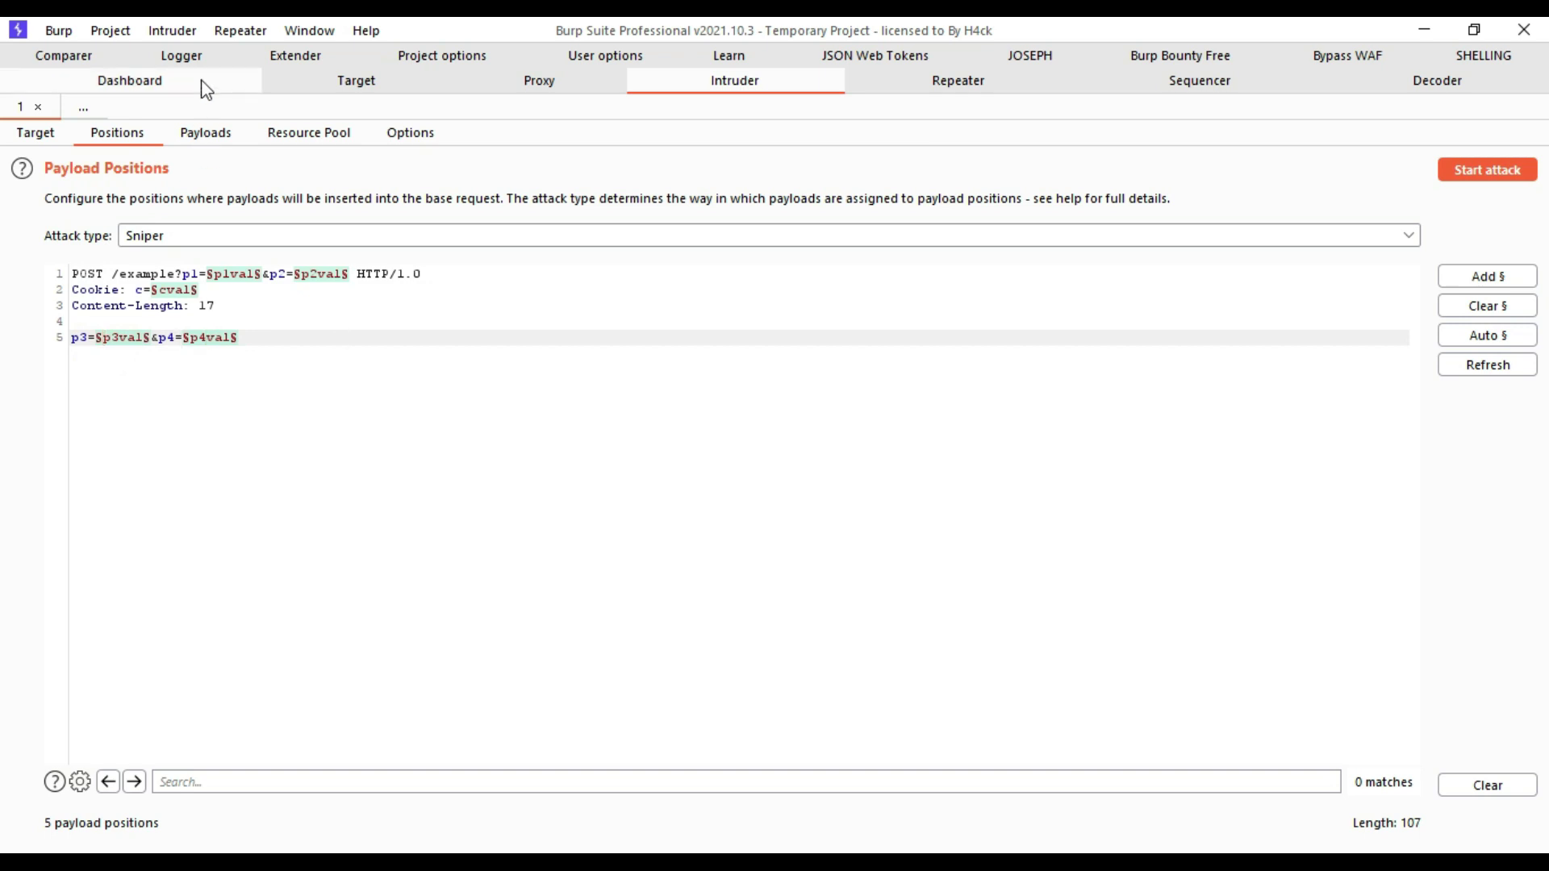
click(208, 137)
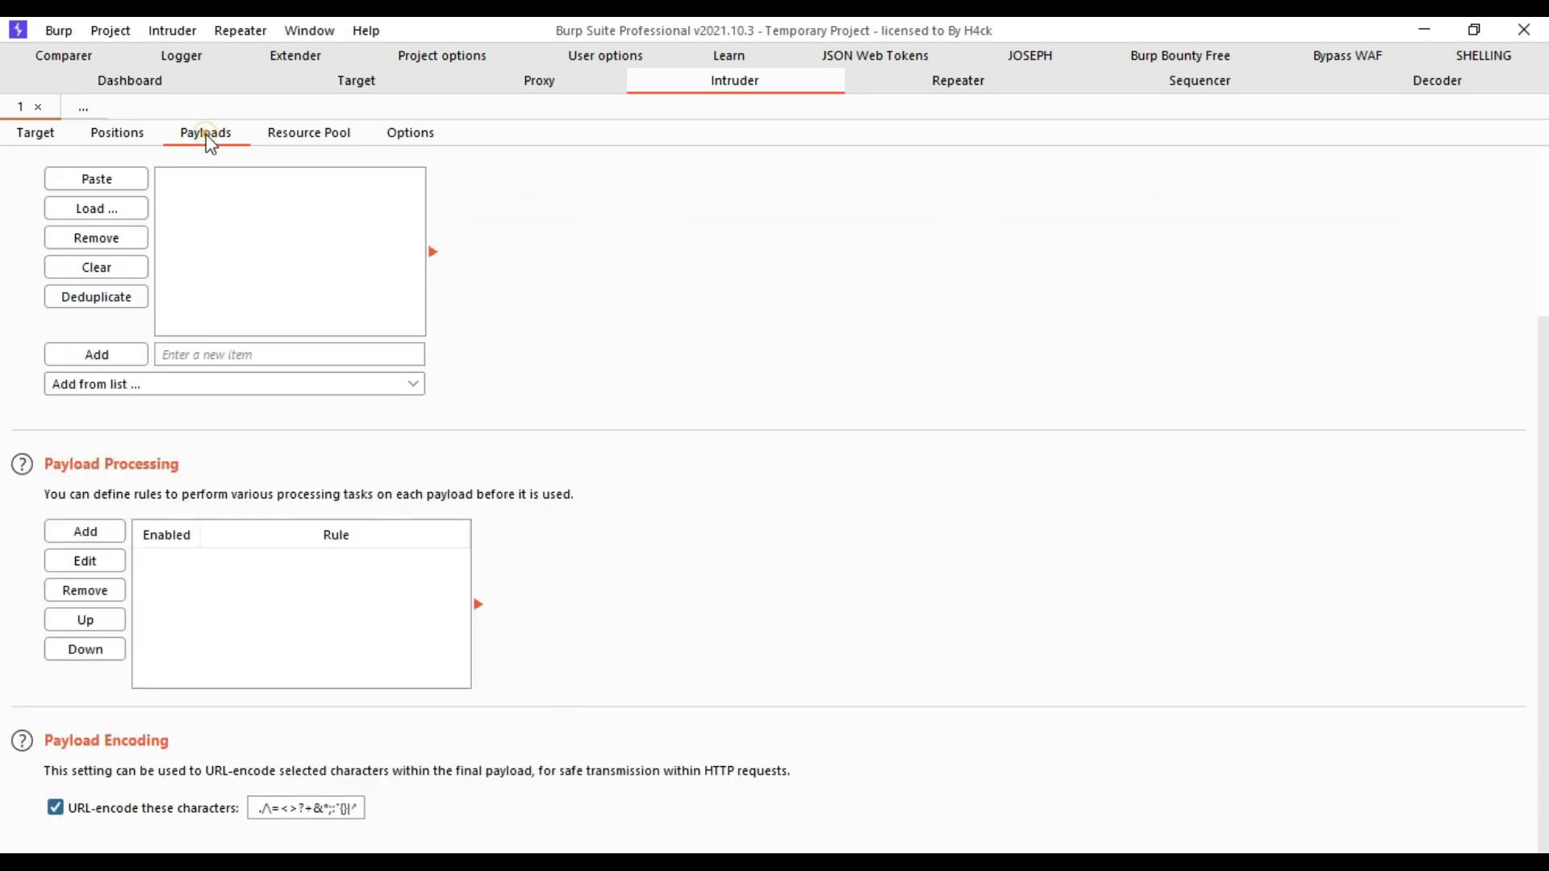
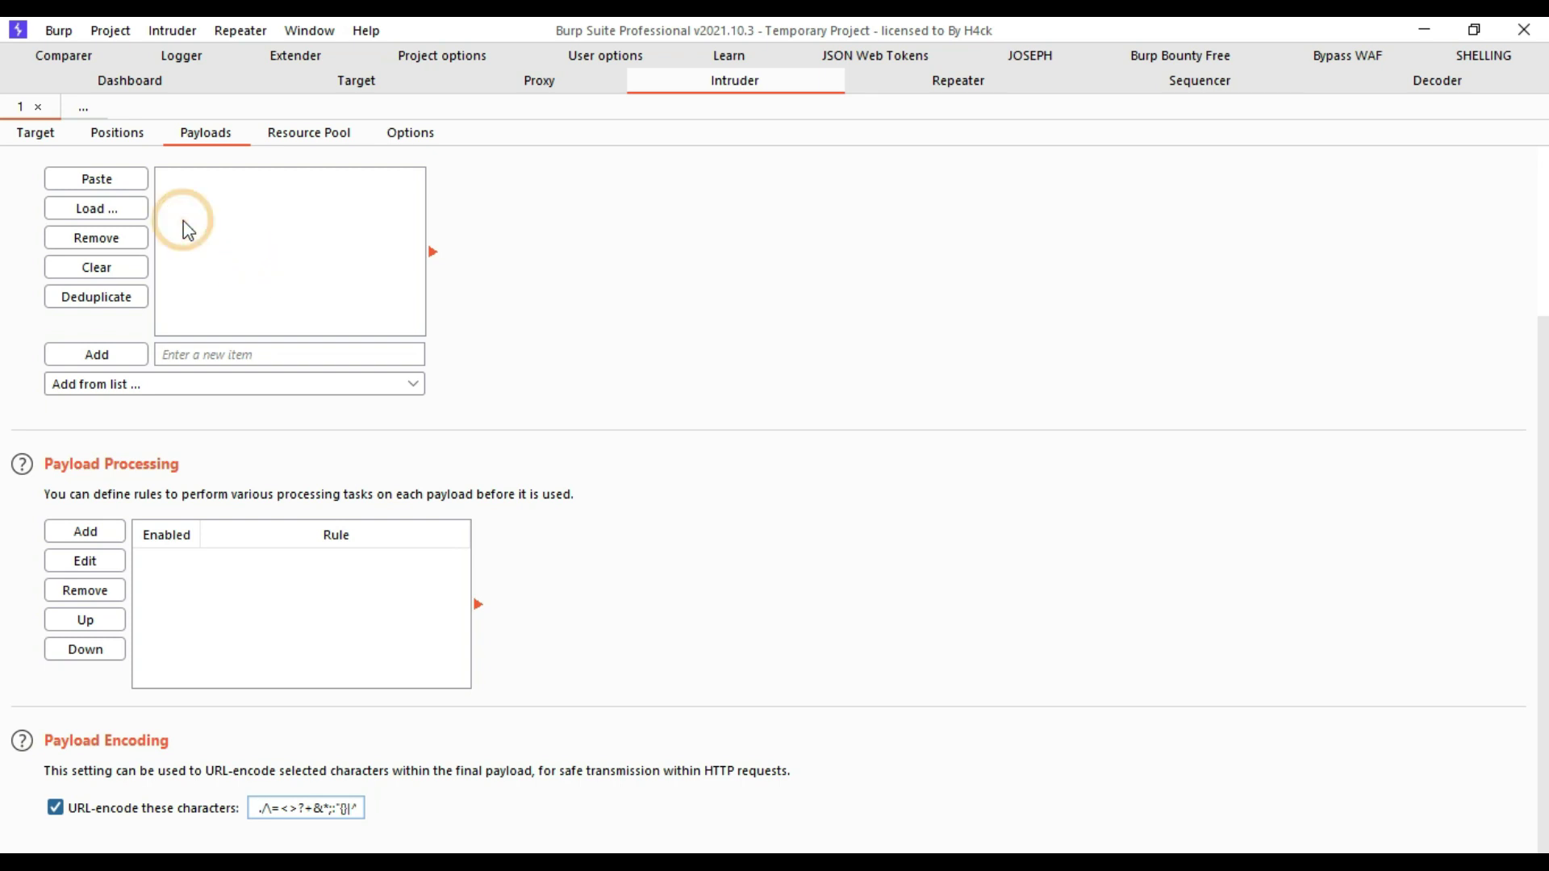
scroll(202, 270, up, 5)
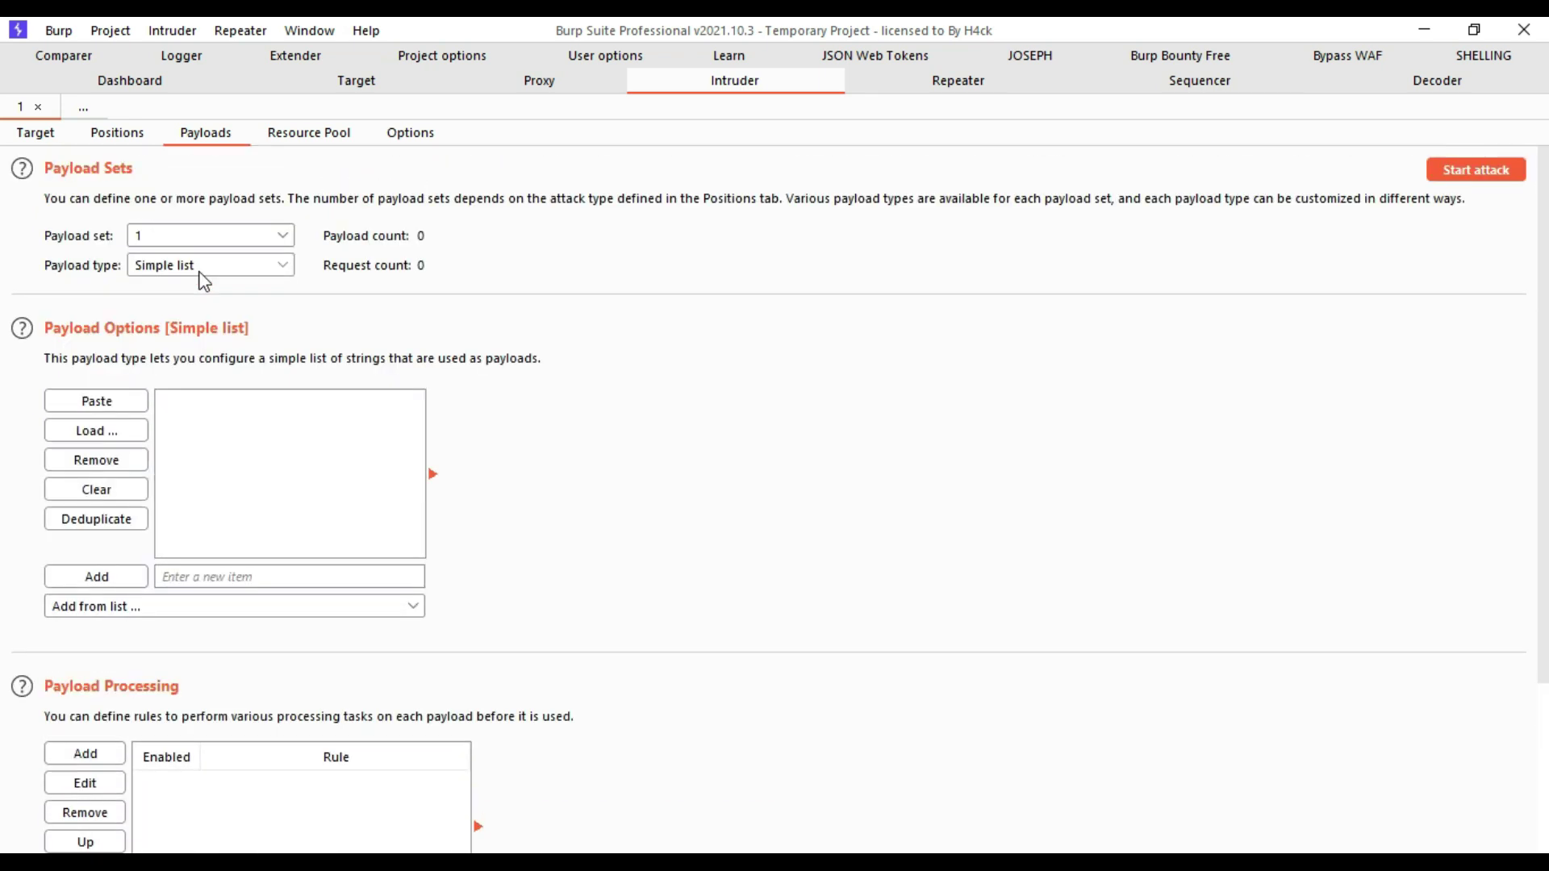
scroll(186, 415, down, 3)
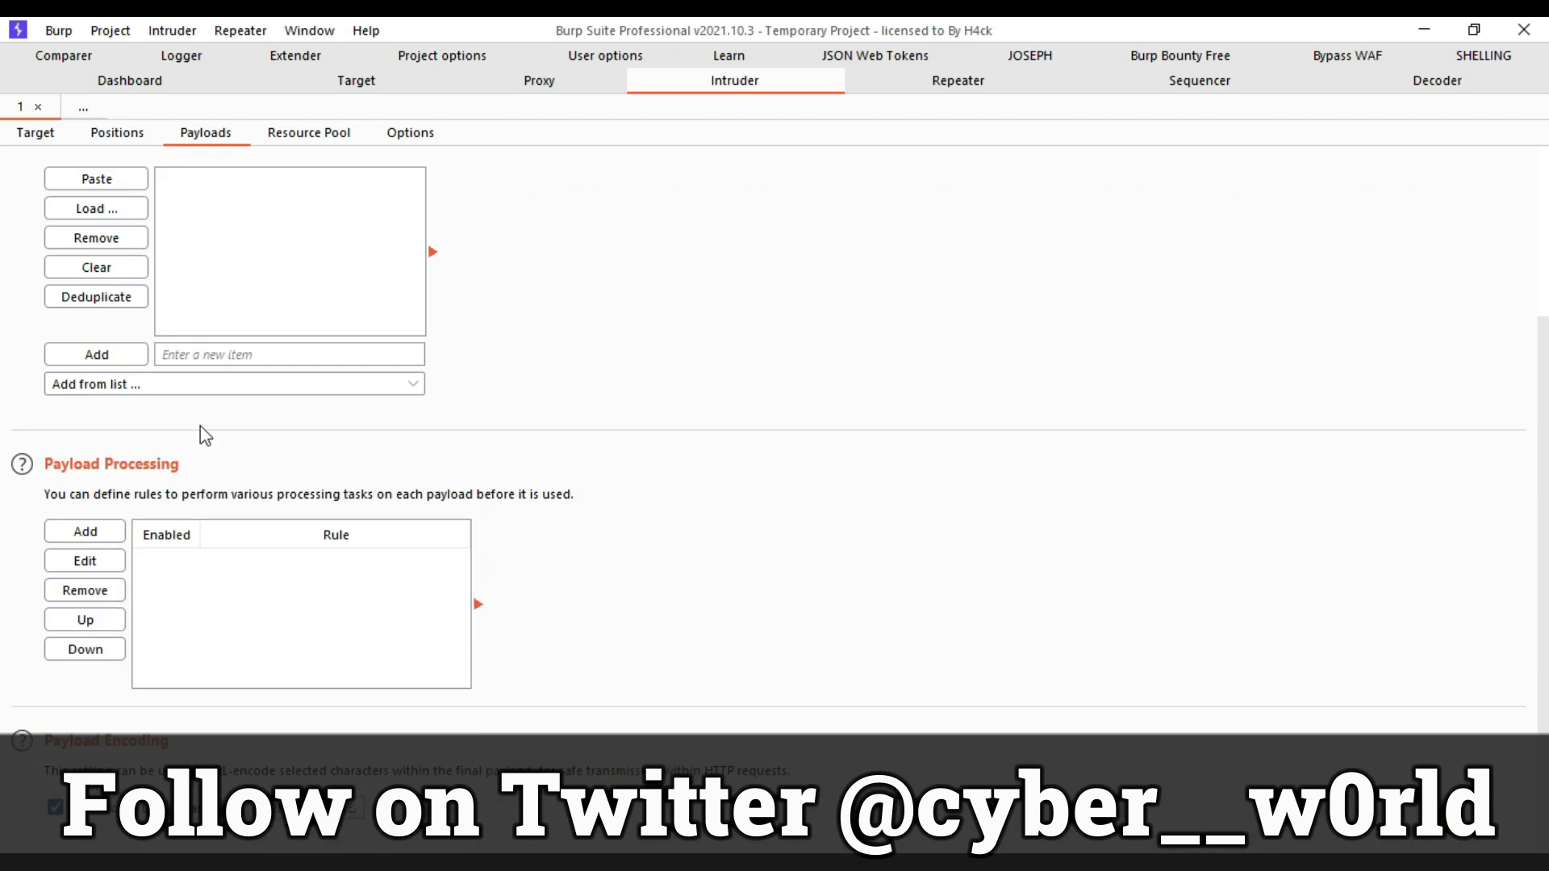
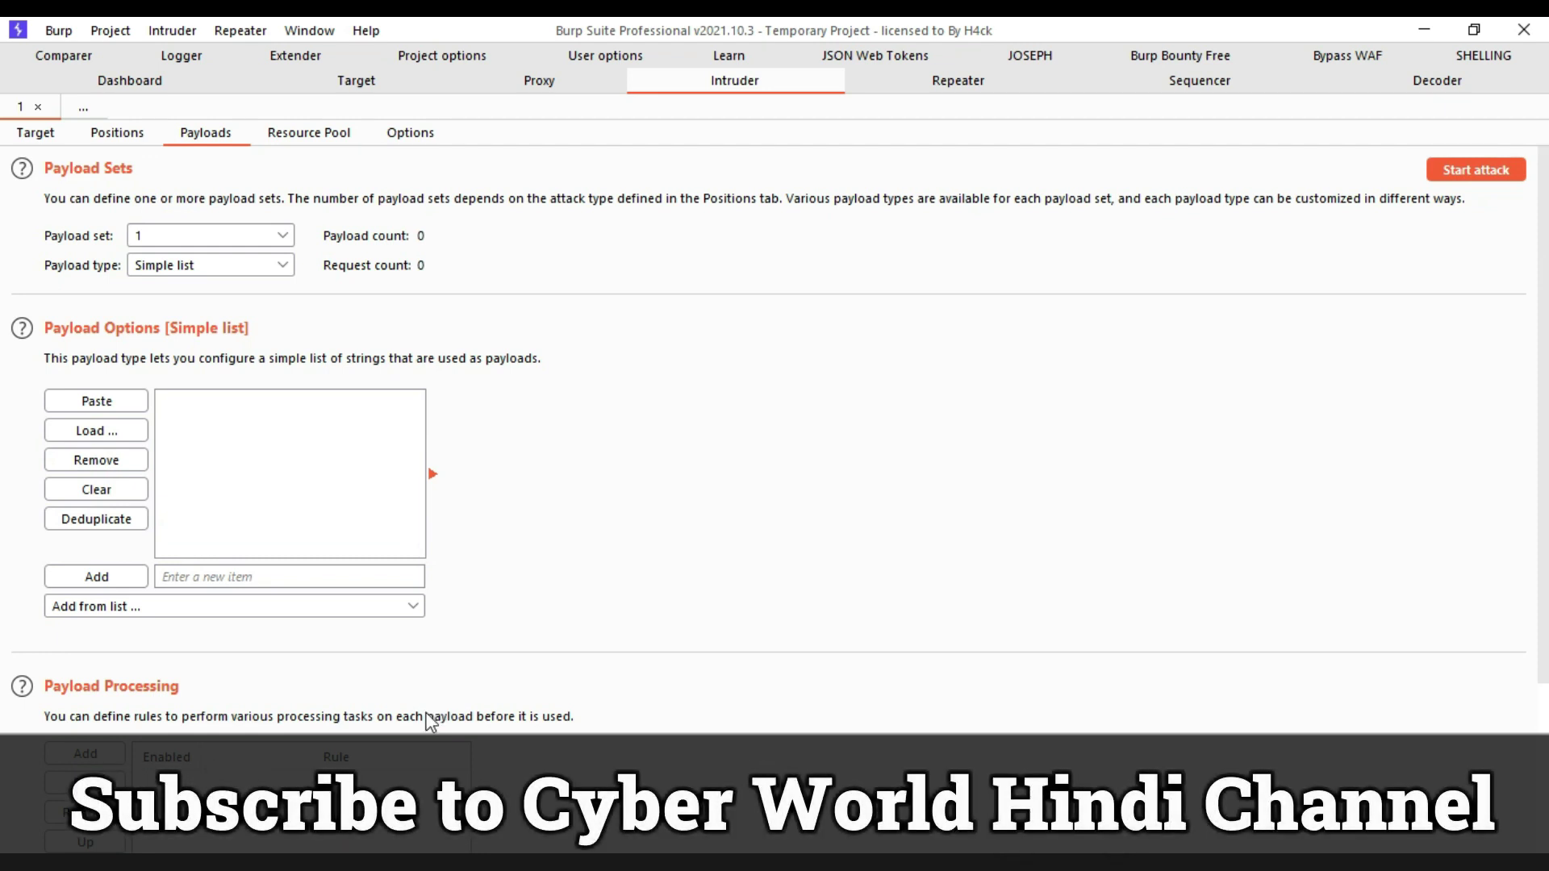
Step: Examine the payload processing and payload encoding settings of the Intruder attack
scroll(427, 720, down, 5)
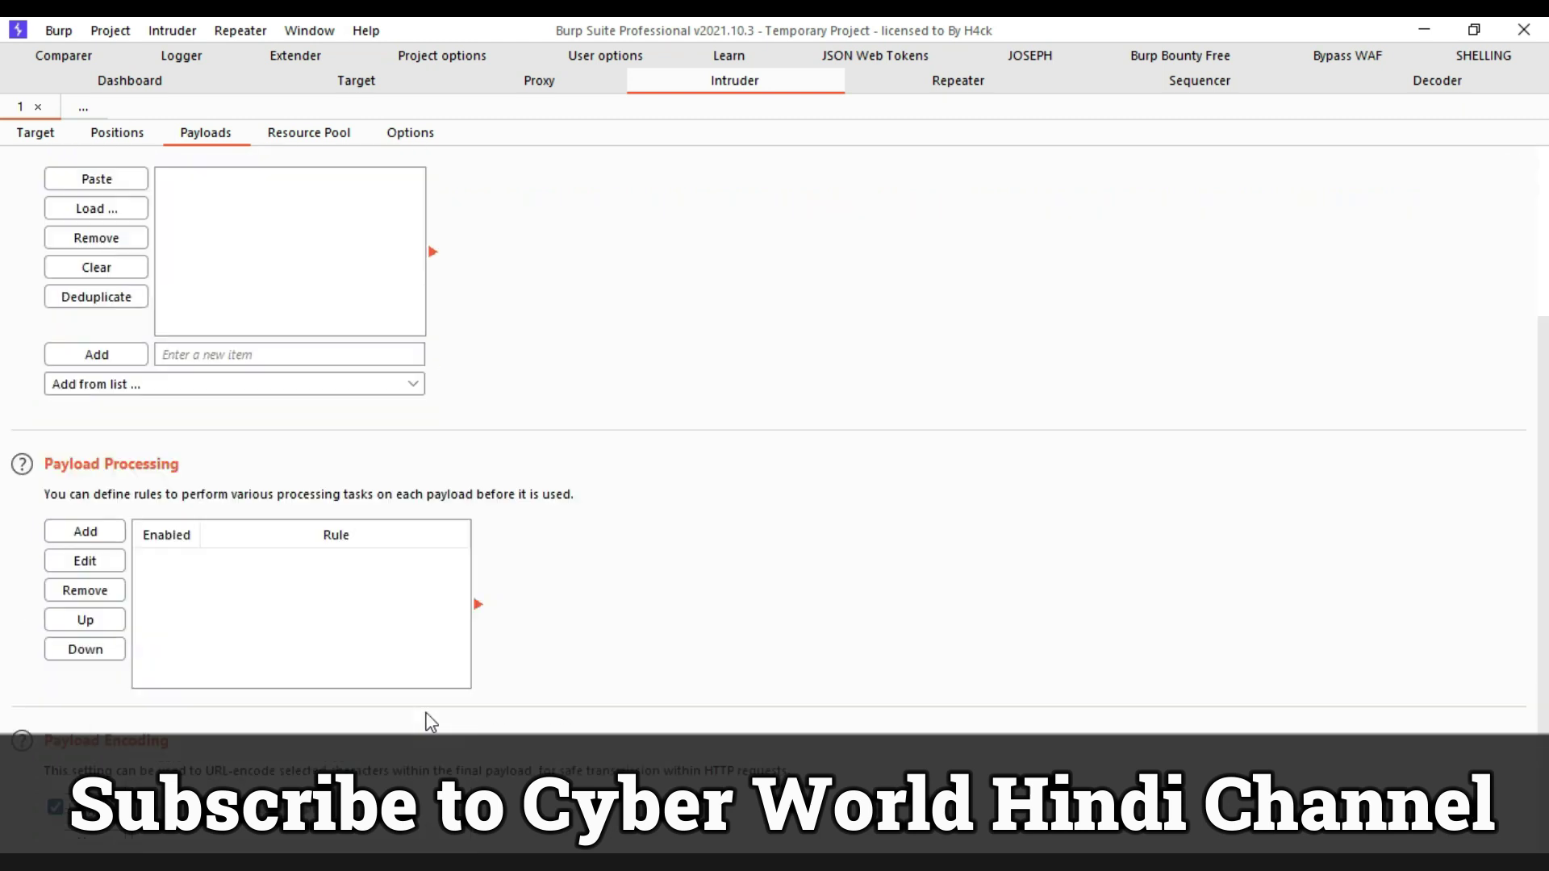
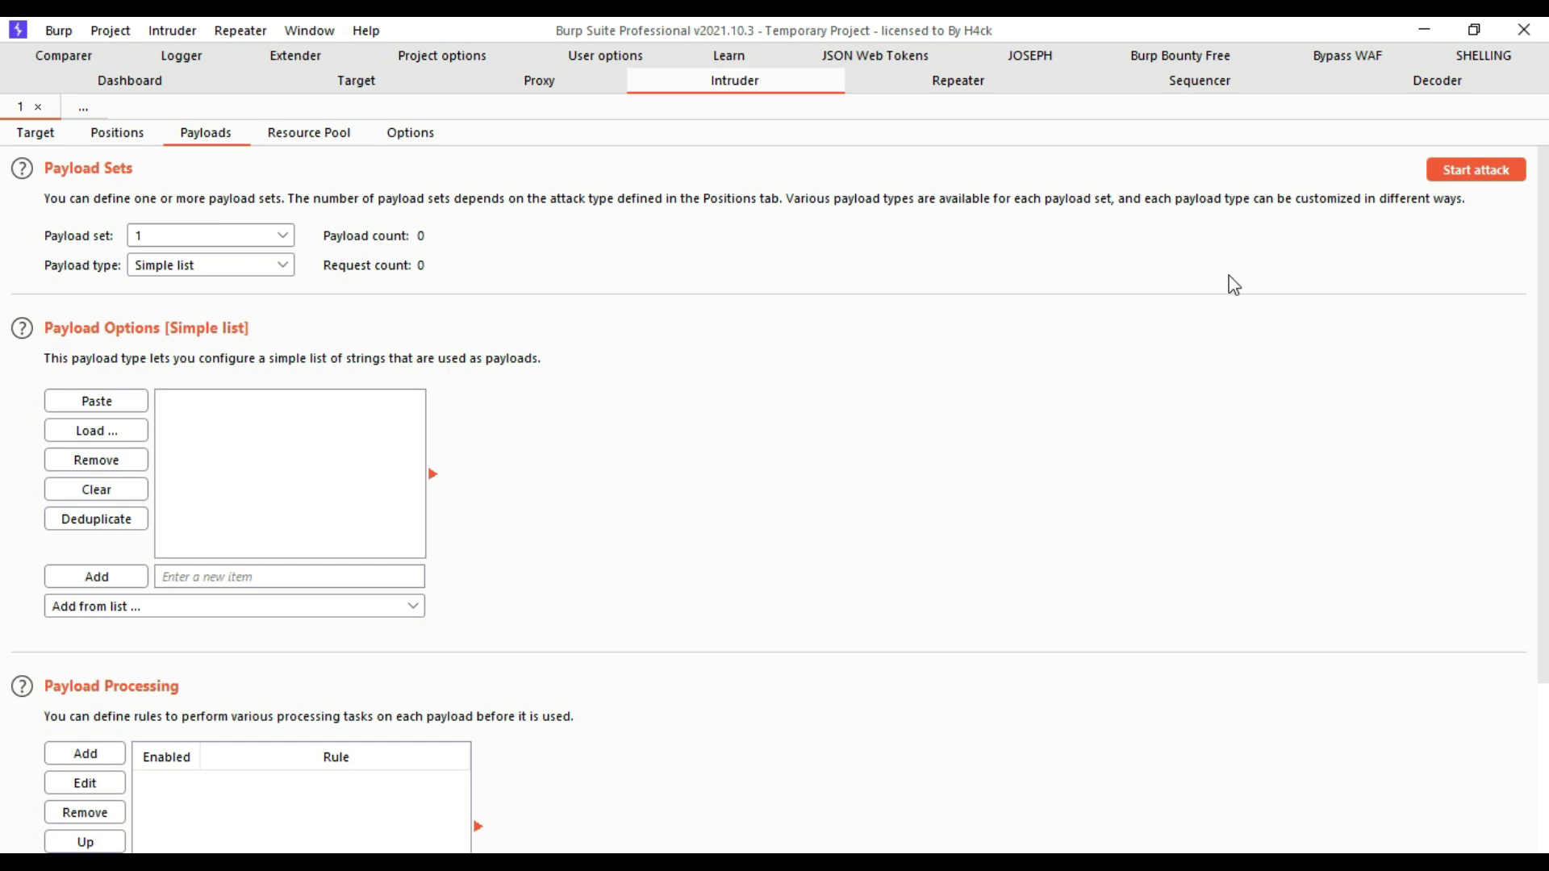
Step: Switch to the Decoder tool and place the cursor in its empty input area
click(1443, 87)
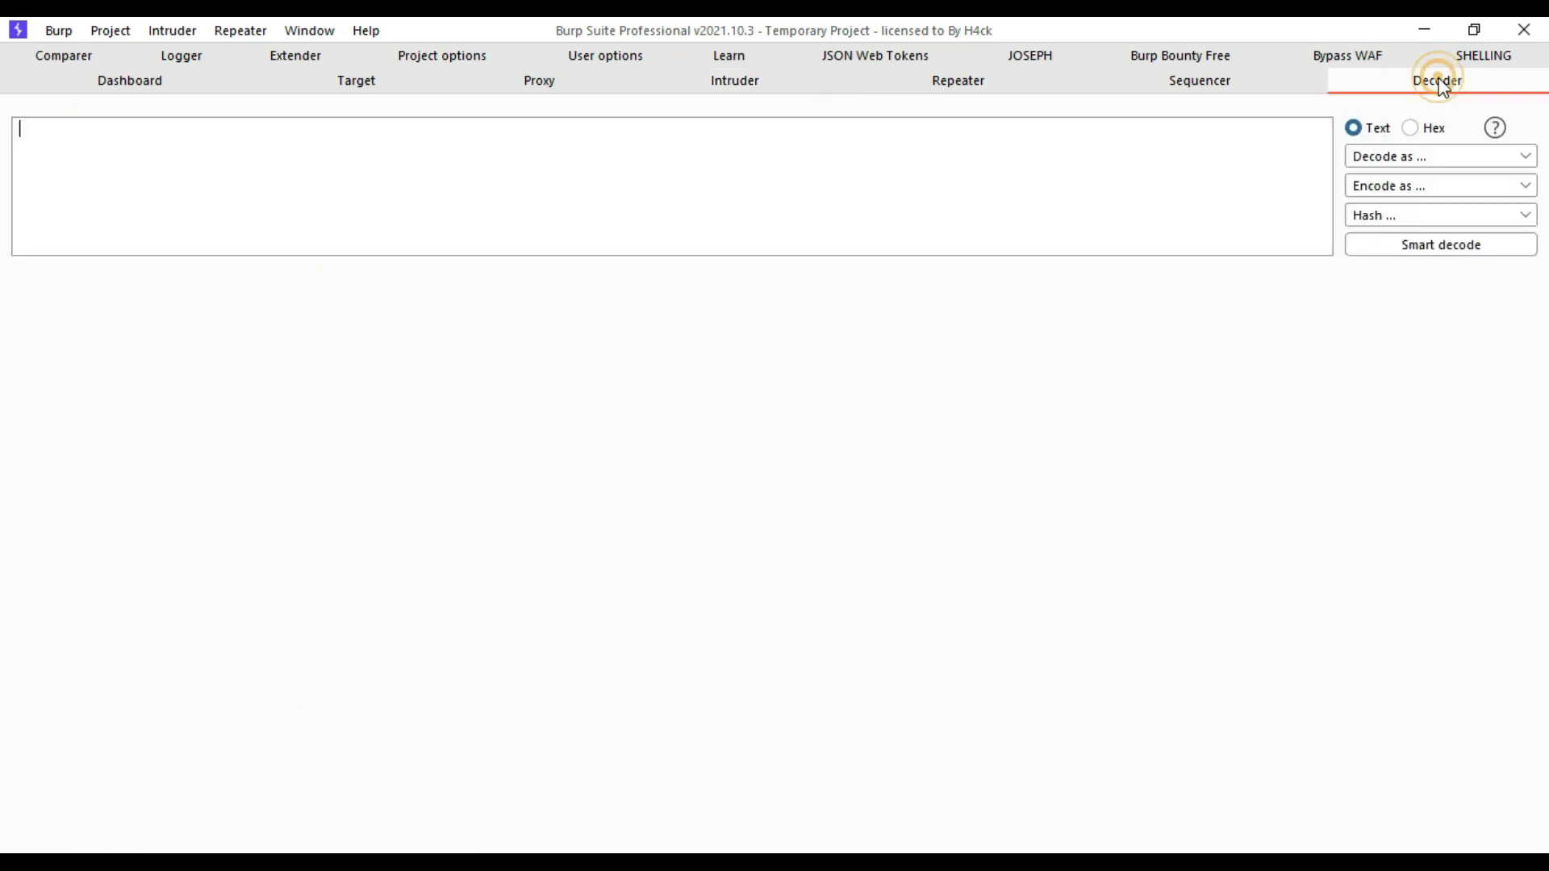
click(702, 187)
click(717, 161)
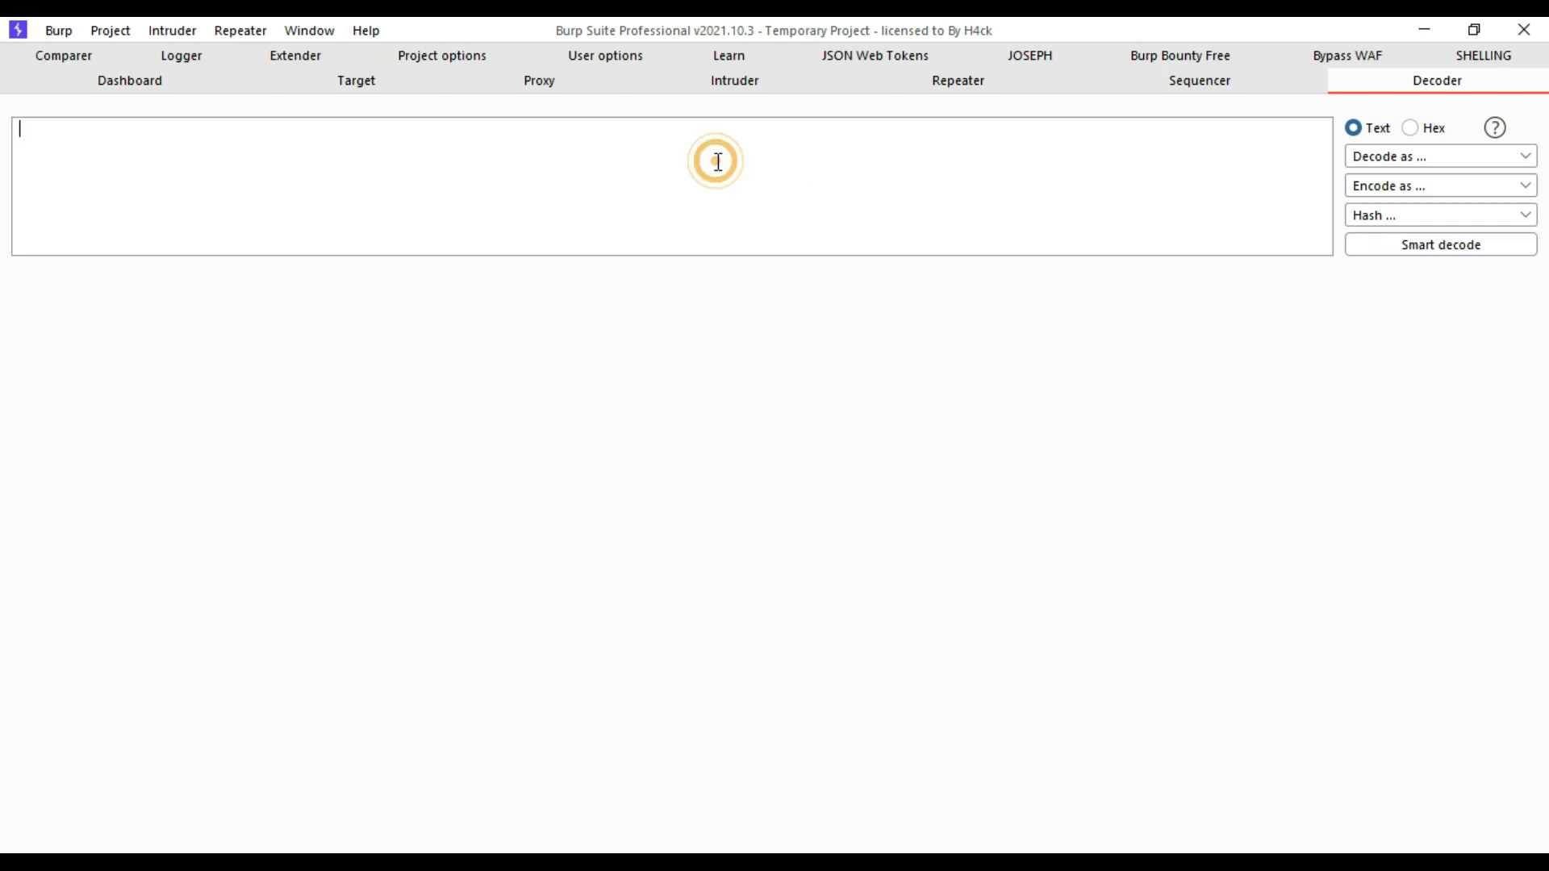
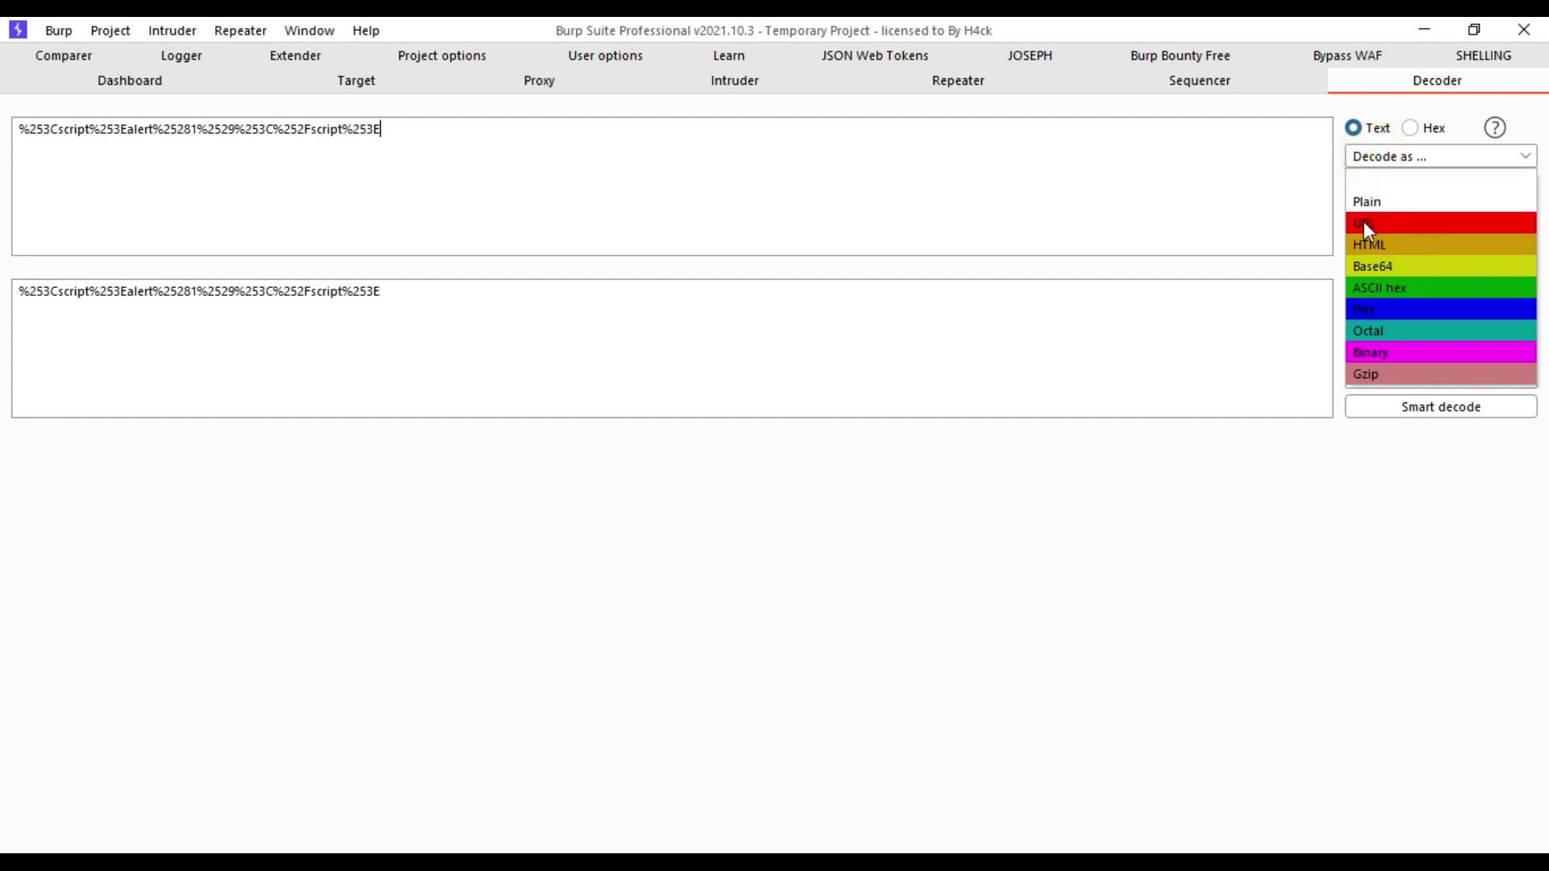
Step: Decode the double-encoded script alert payload as URL once and highlight the decoded output for inspection
click(1366, 223)
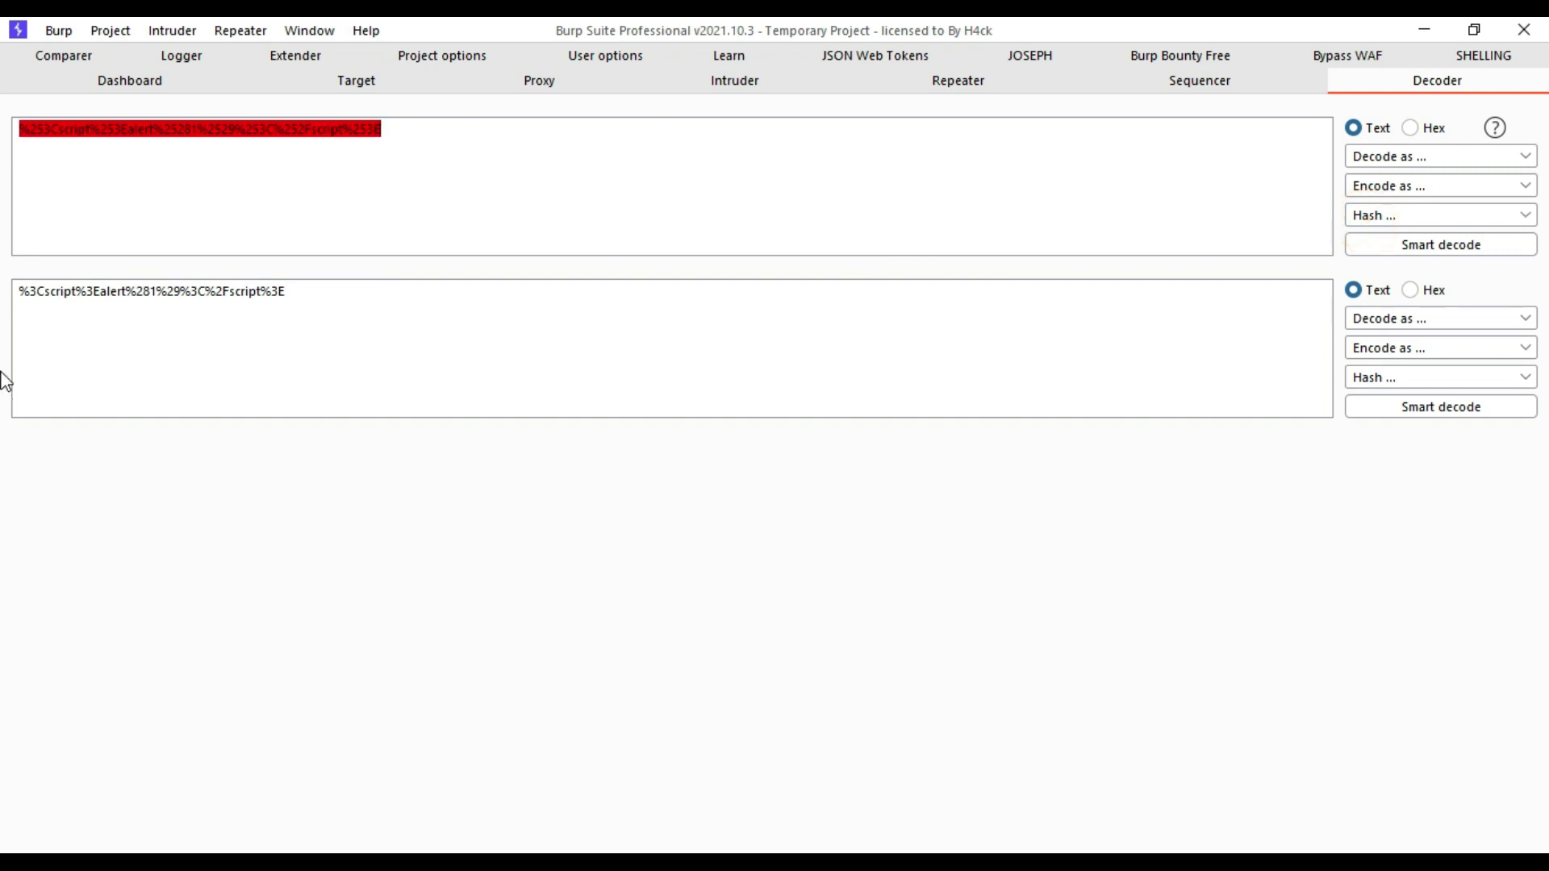
drag(19, 292, 363, 292)
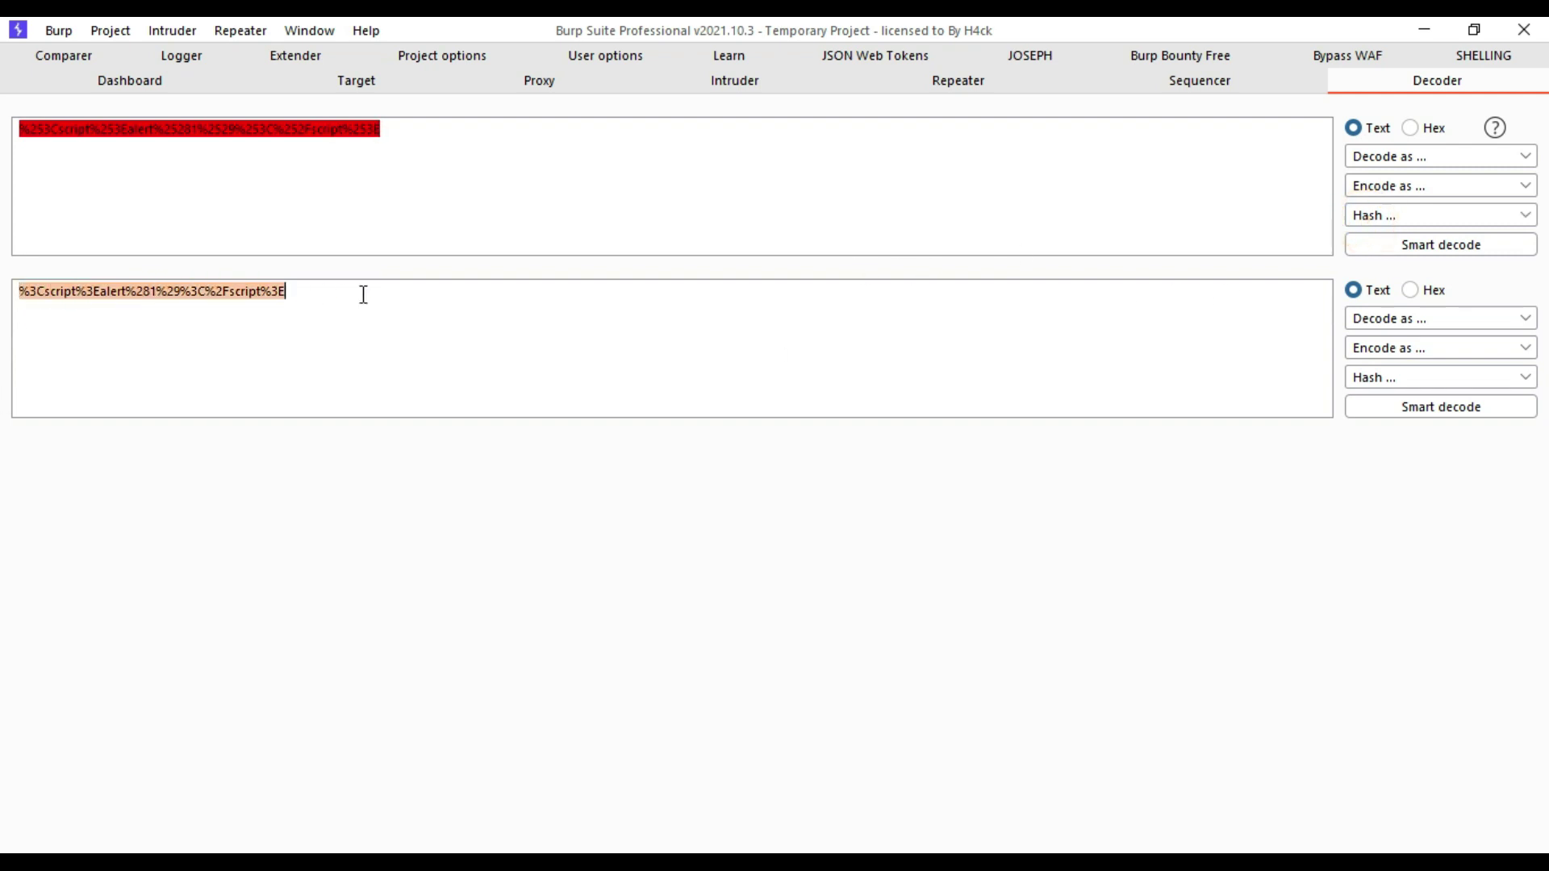
click(380, 337)
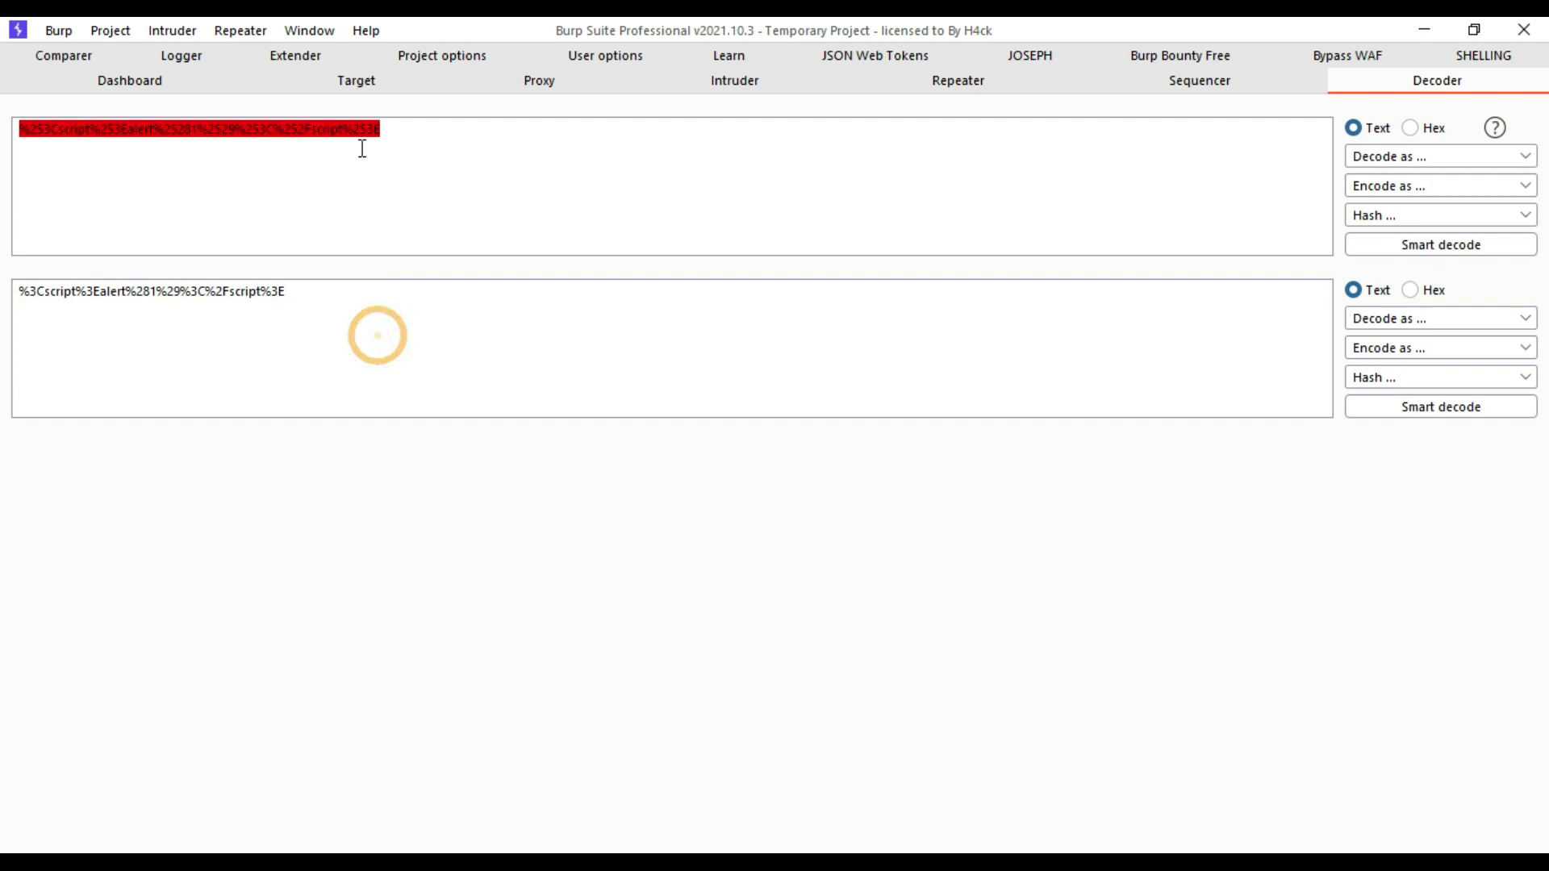
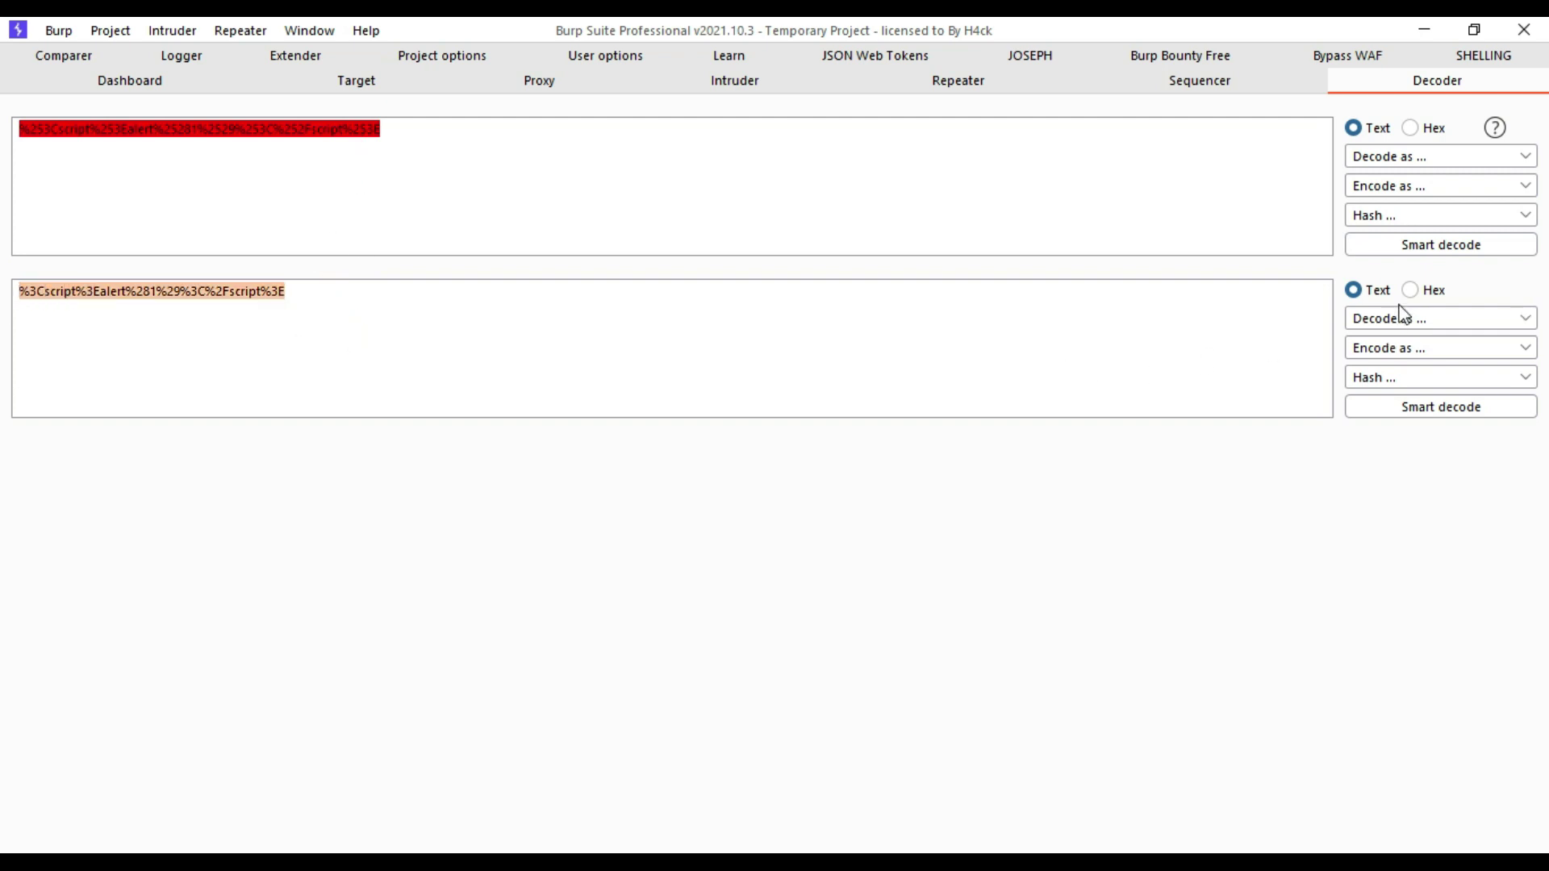
Step: Decode the once-decoded script payload as URL a second time and place the cursor after the resulting plain script text
click(1400, 317)
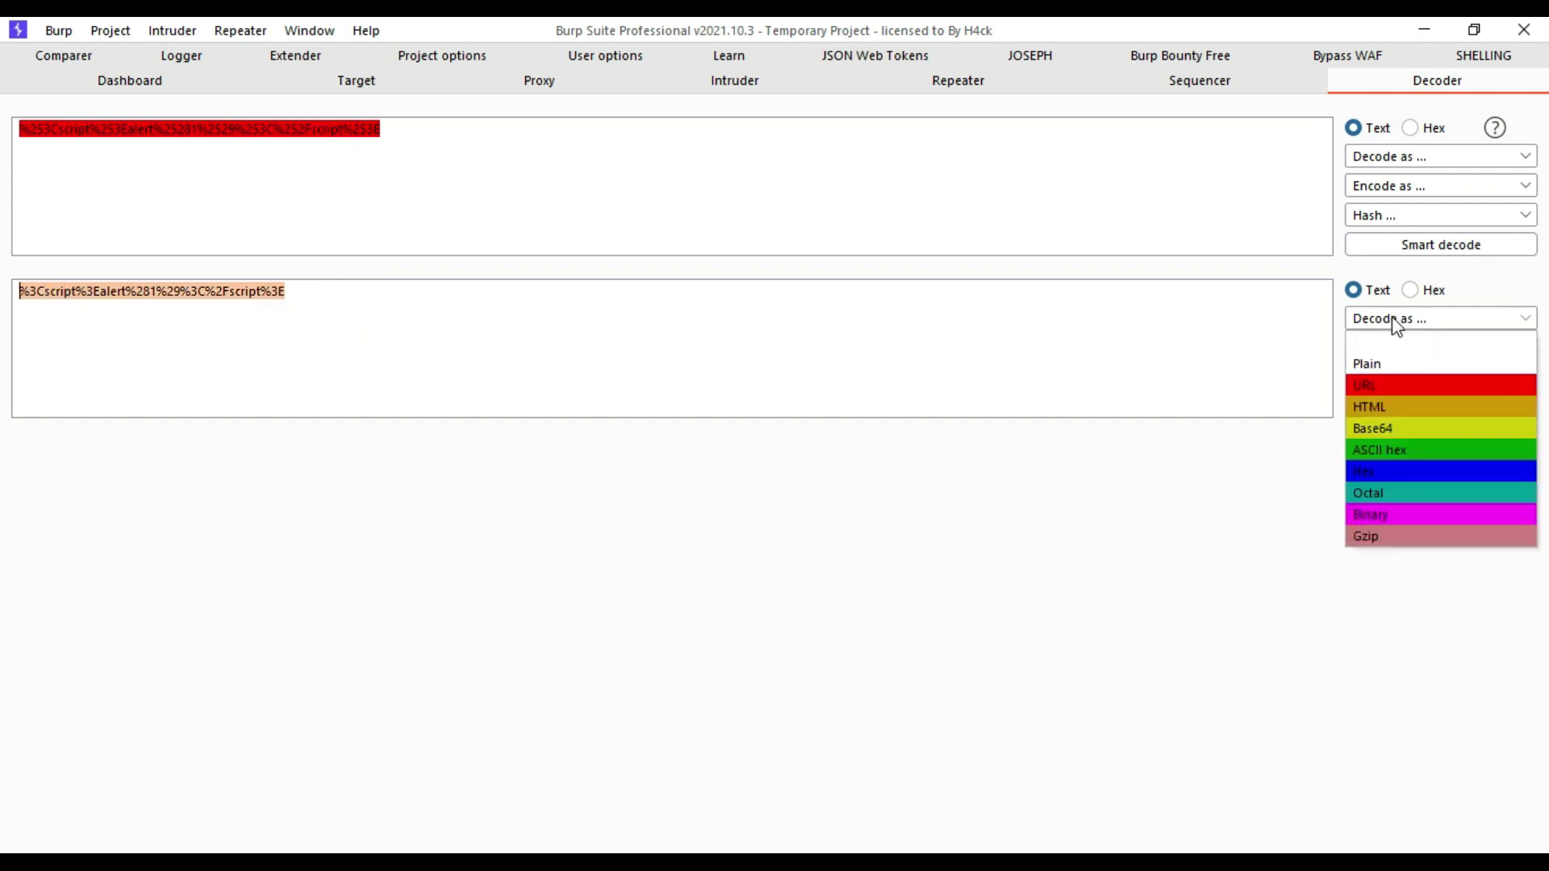
click(1363, 387)
click(210, 462)
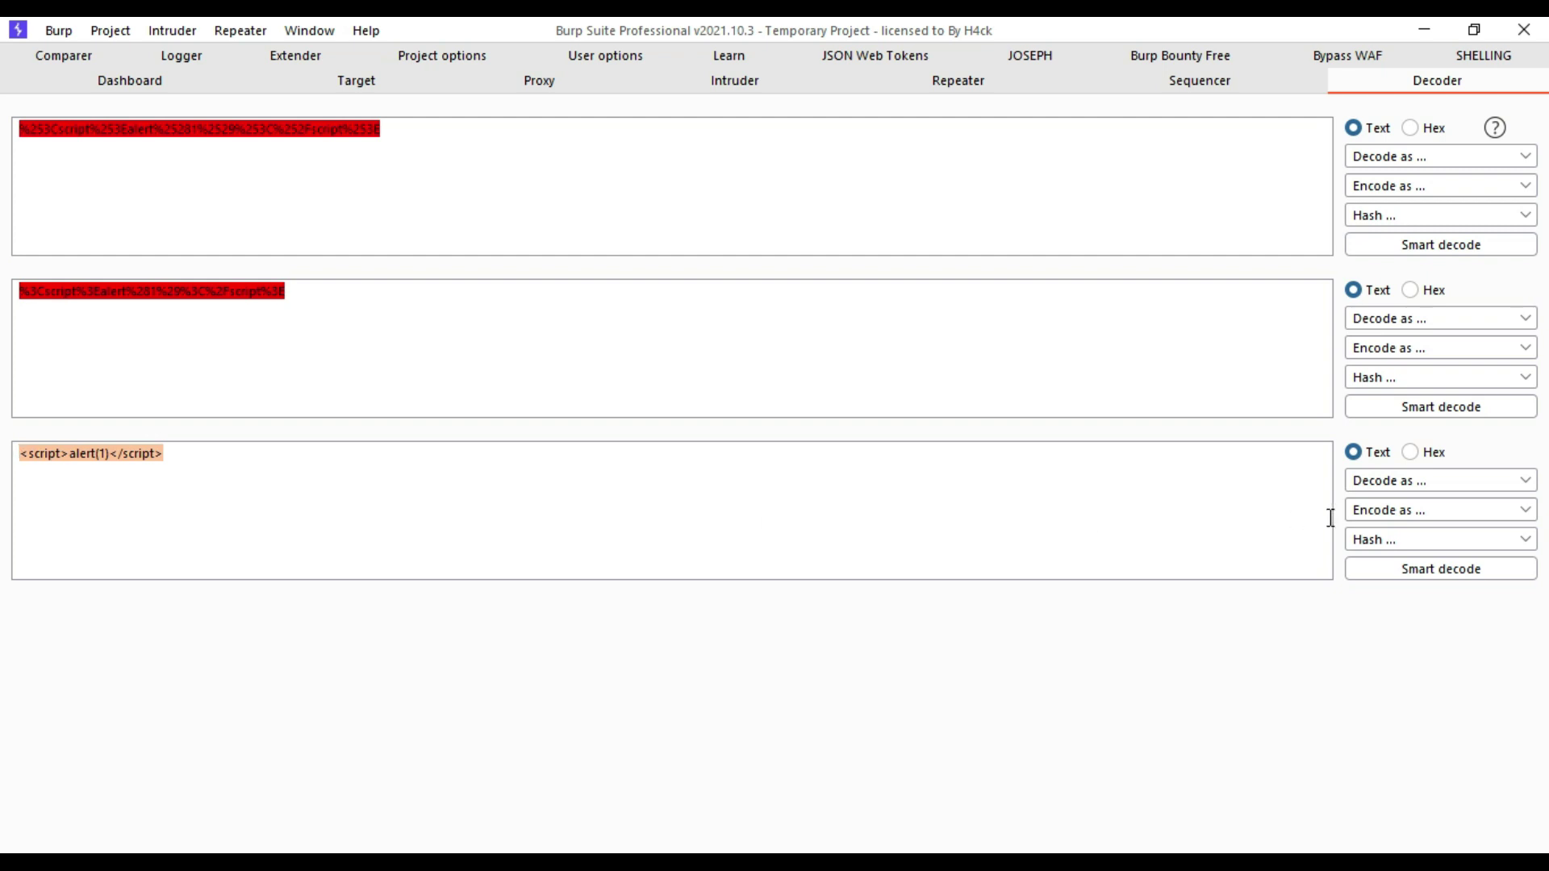
click(213, 461)
double_click(213, 461)
click(258, 462)
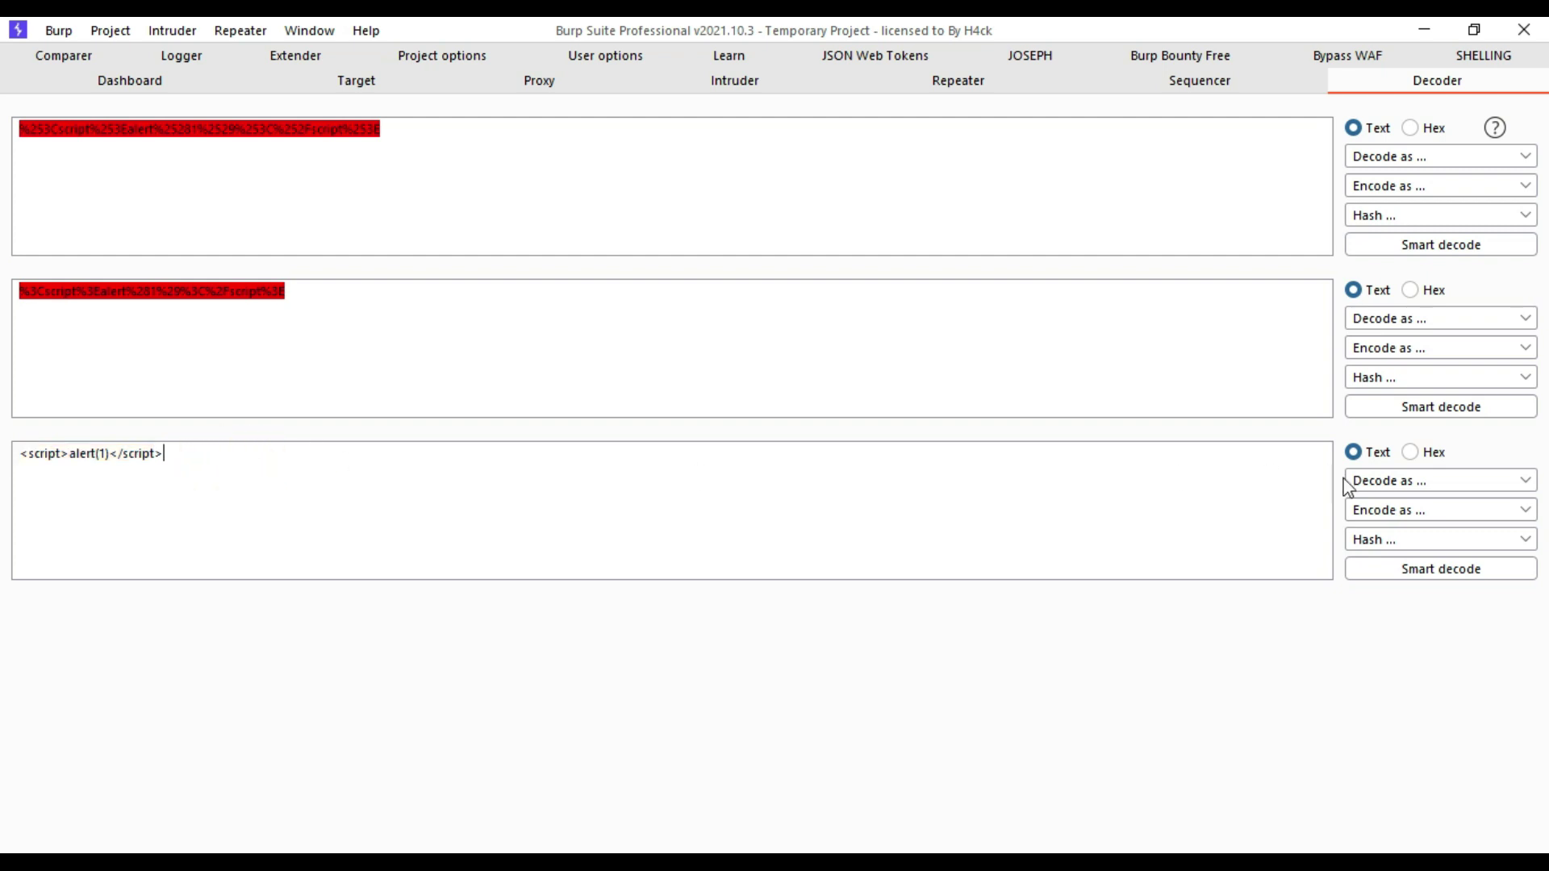
Step: Encode the plain <script>alert(1)</script> payload as URL and highlight the whole encoded output for inspection
click(1377, 516)
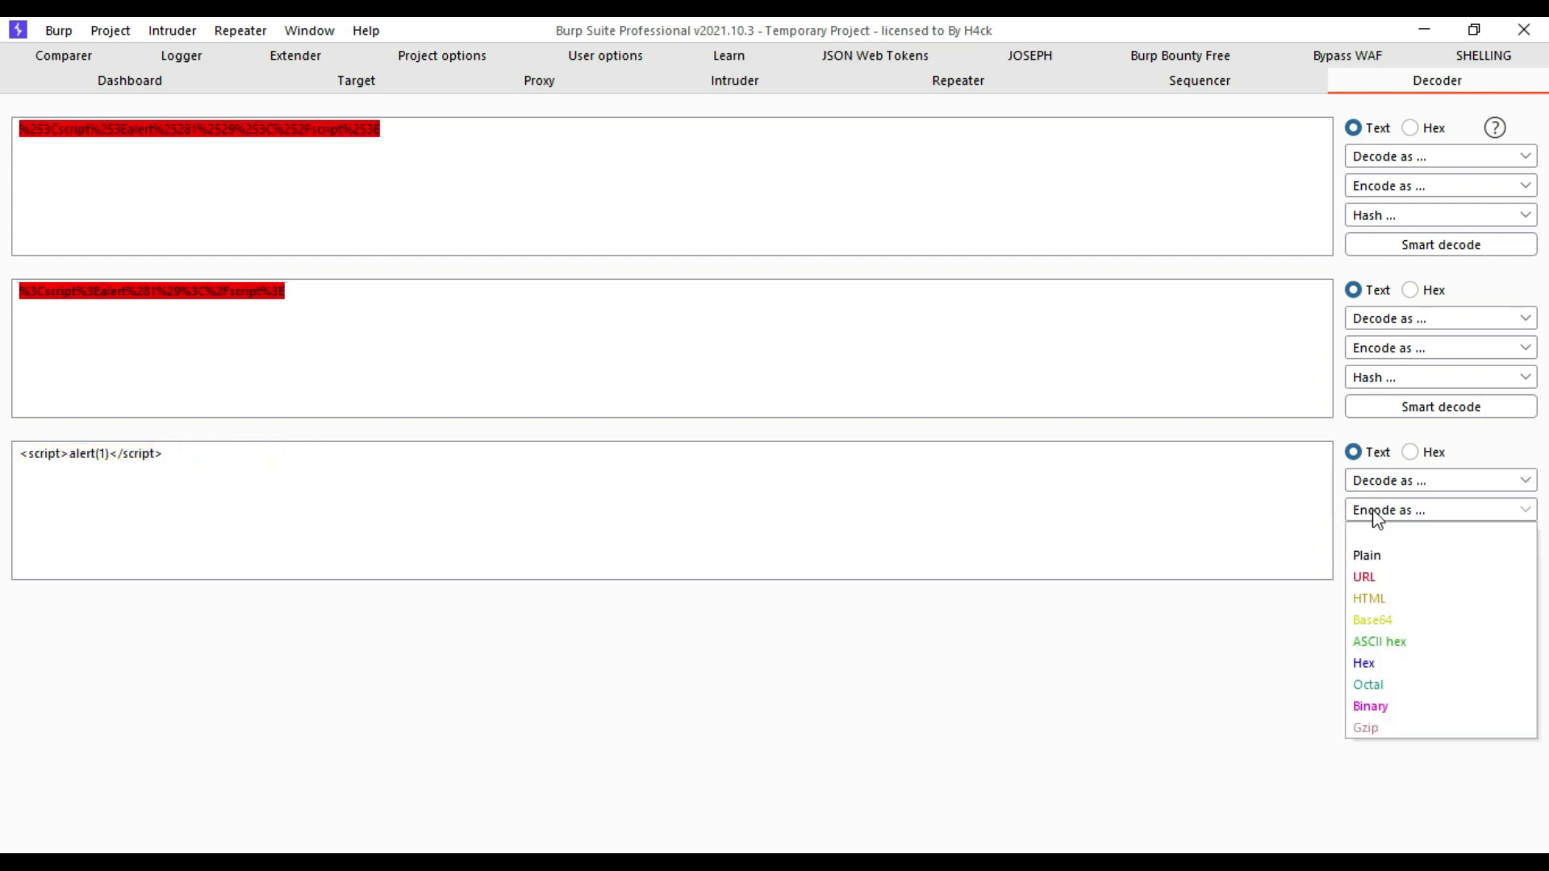
click(1362, 581)
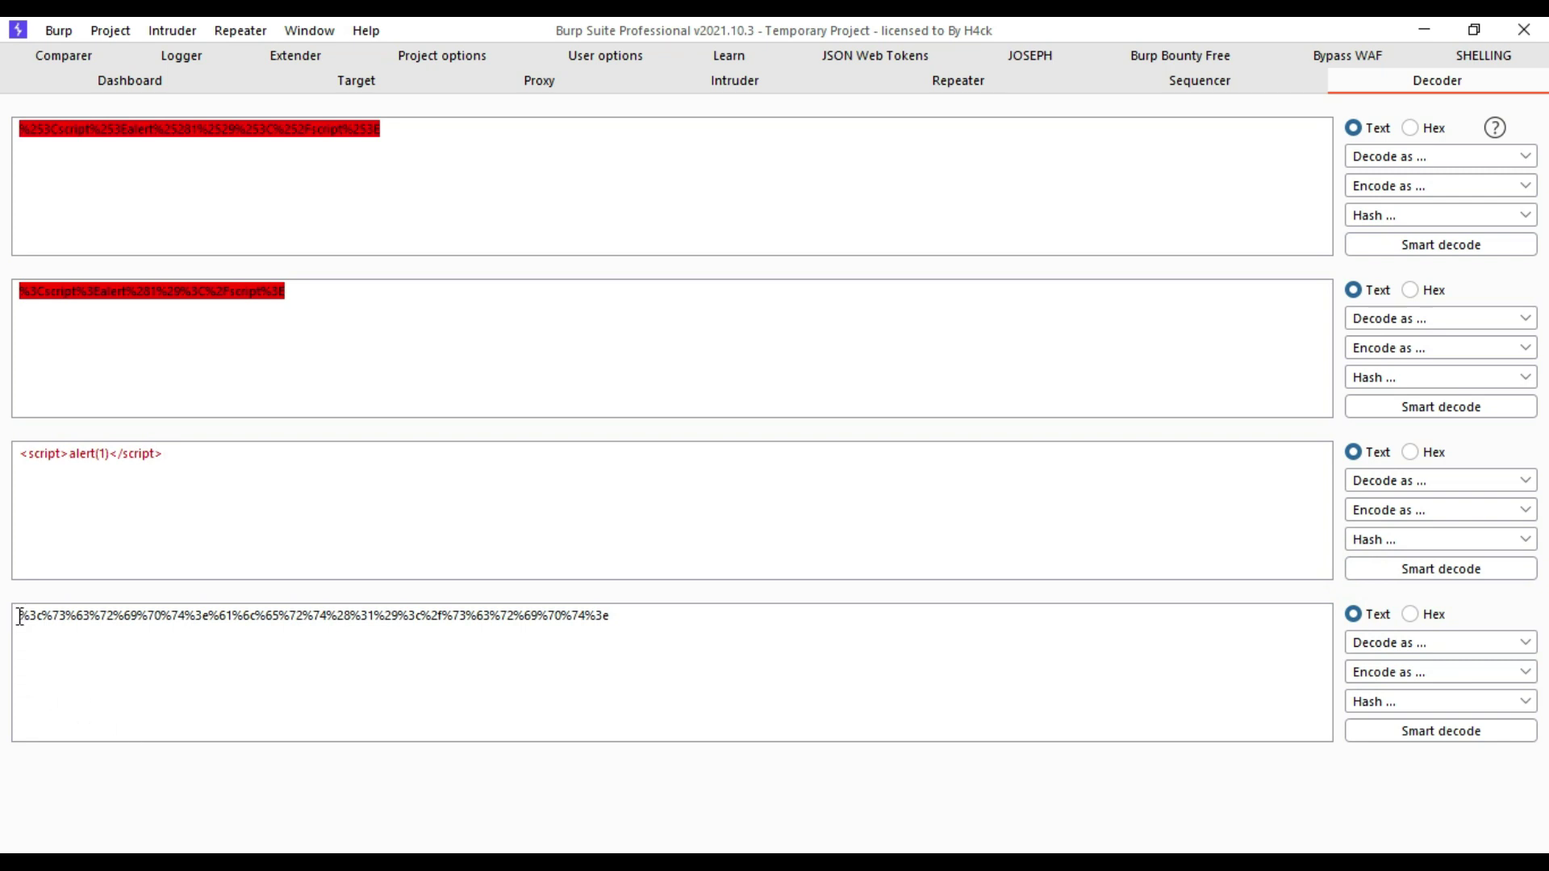
drag(19, 617, 668, 618)
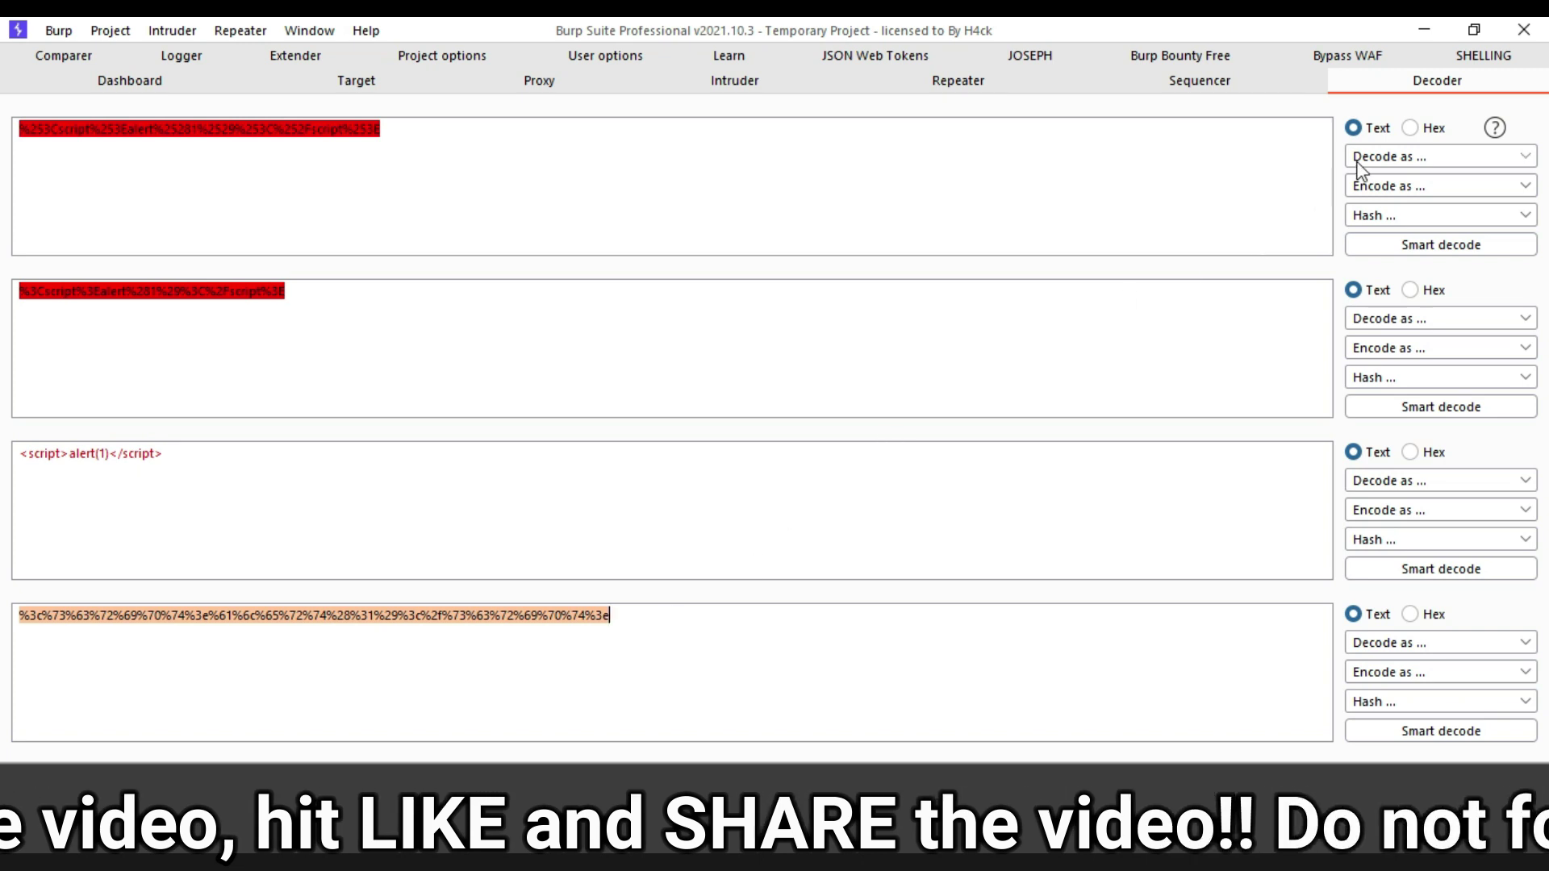
Step: Show the decoding formats available for the original double-encoded payload
click(1380, 155)
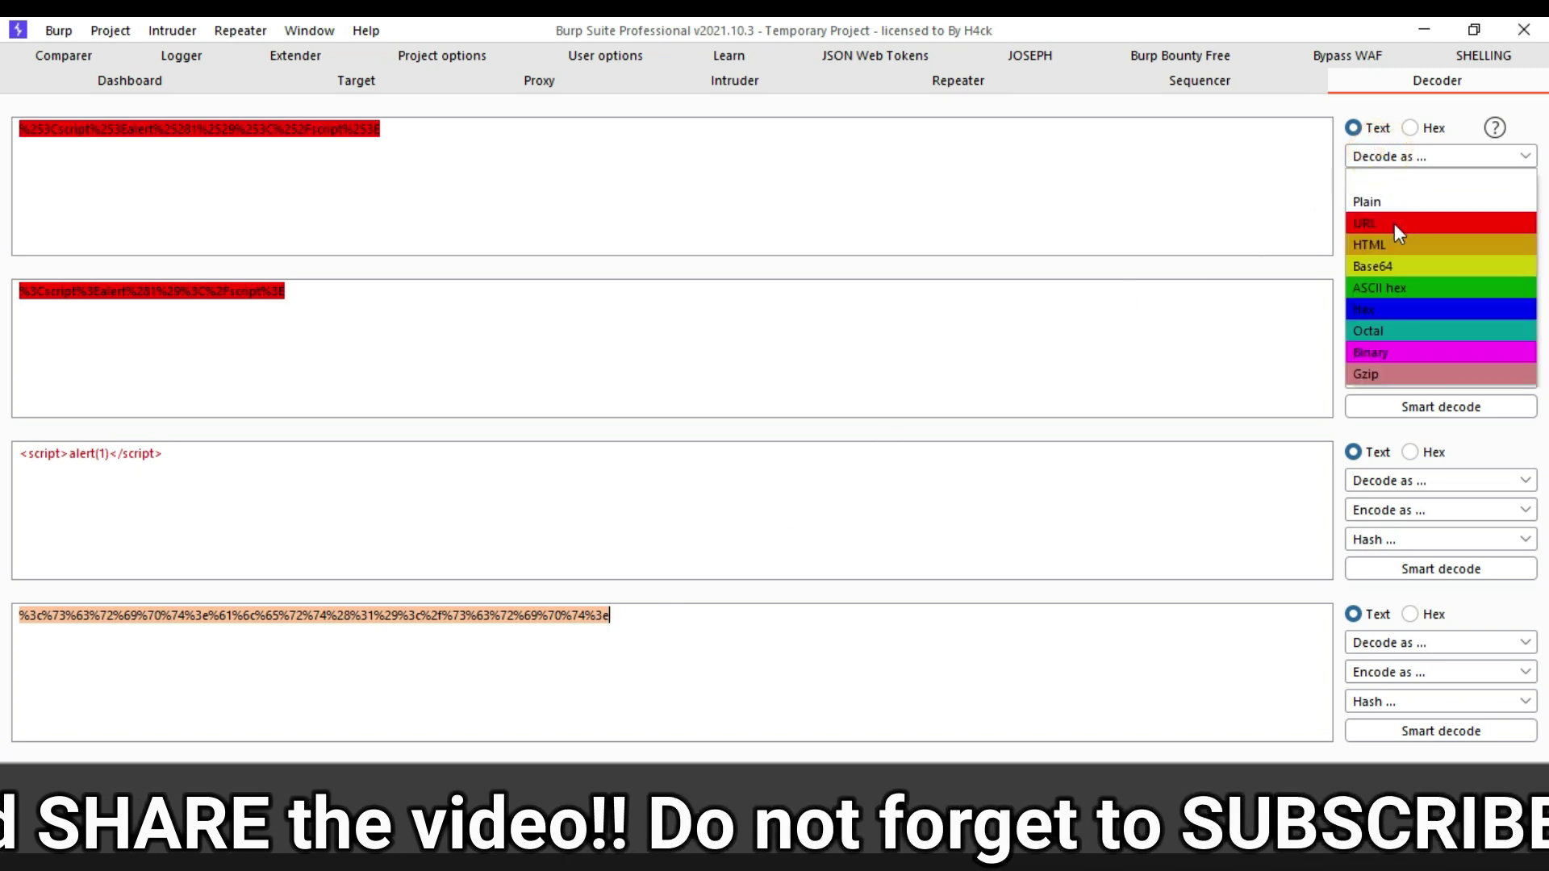